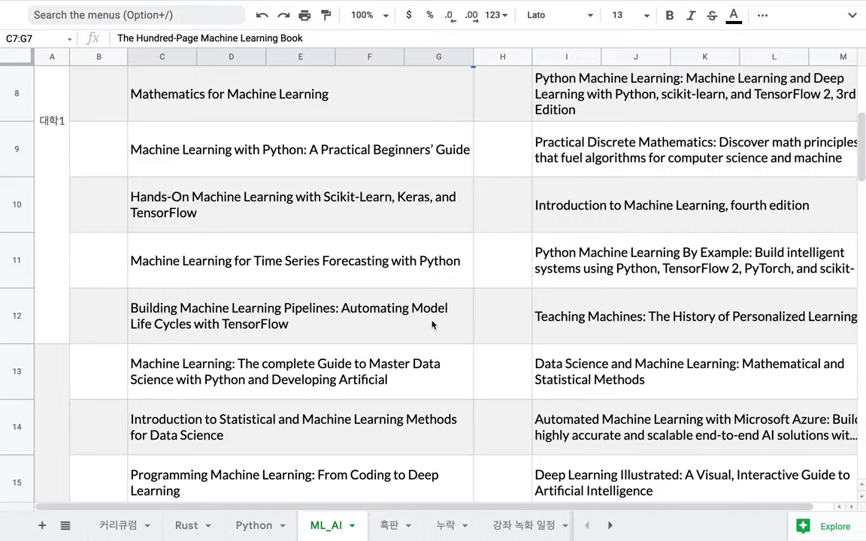
Review the college machine learning textbook list in the ML_AI sheet down to about row 30 and return to its start
{"action": "scroll", "coordinate": [433, 324], "scroll_direction": "down", "scroll_amount": 1}
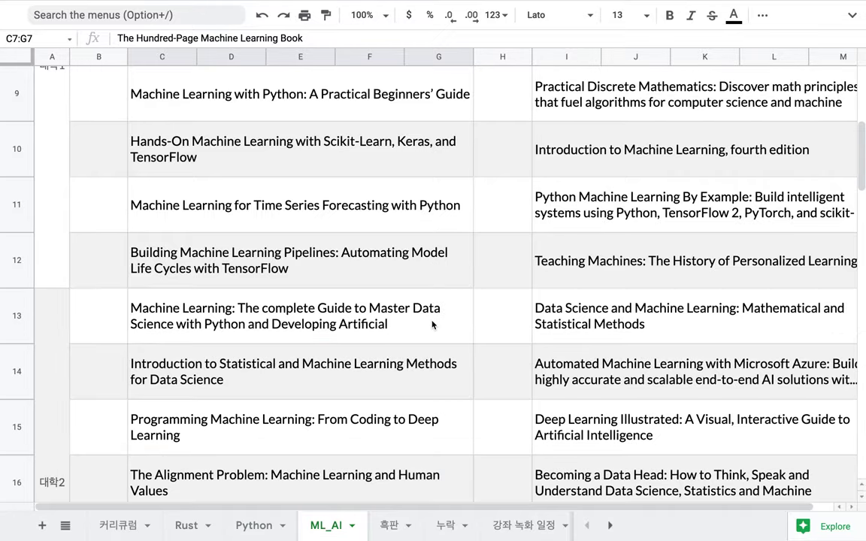
{"action": "scroll", "coordinate": [432, 325], "scroll_direction": "down", "scroll_amount": 7}
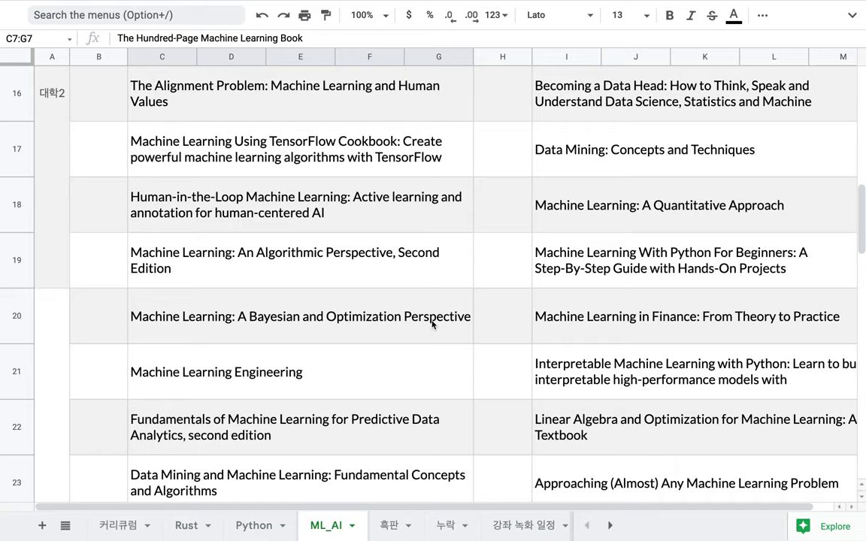
{"action": "scroll", "coordinate": [432, 325], "scroll_direction": "down", "scroll_amount": 7}
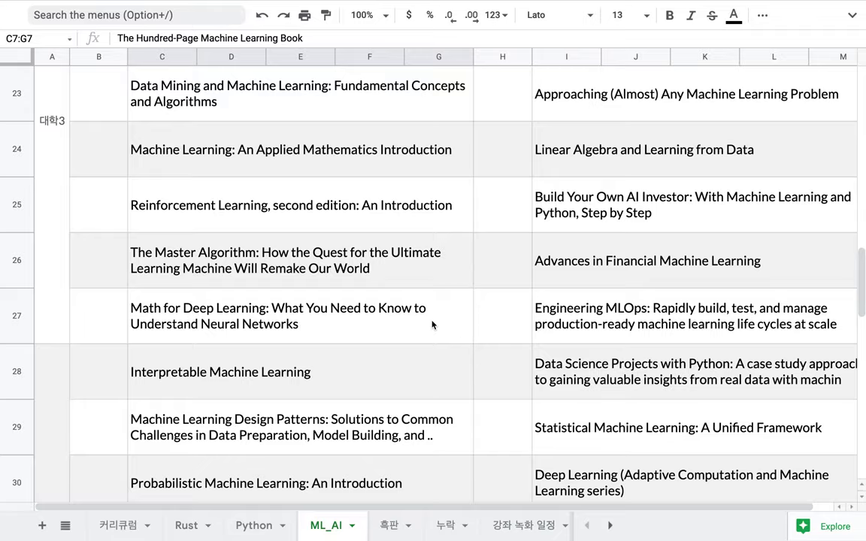
{"action": "scroll", "coordinate": [432, 325], "scroll_direction": "down", "scroll_amount": 1}
{"action": "scroll", "coordinate": [432, 324], "scroll_direction": "up", "scroll_amount": 20}
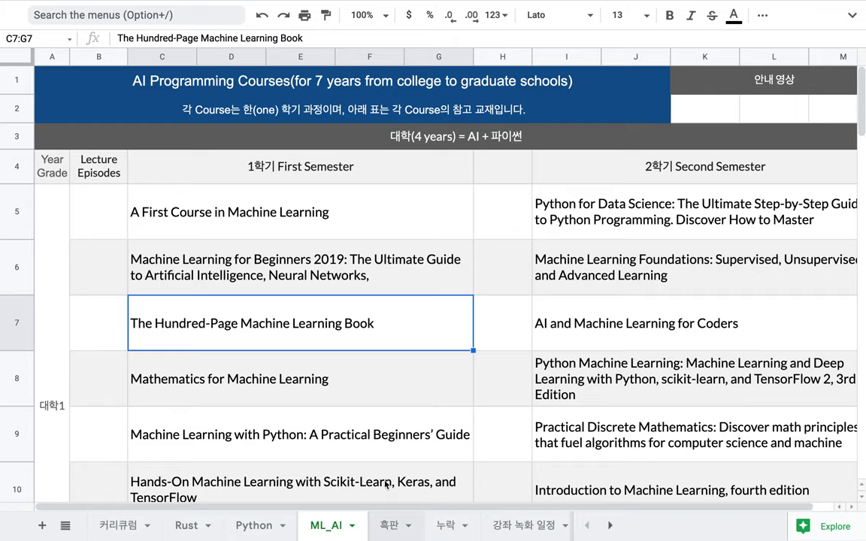
Examine the course-span note in row 6 and the 제주 시범 서비스 note in row 8 of the 흑판 sheet
{"action": "left_click", "coordinate": [390, 528]}
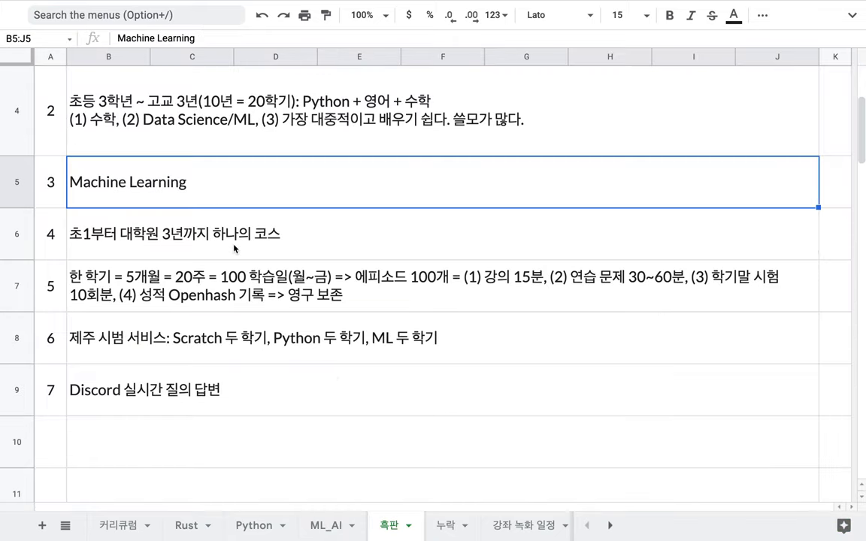
{"action": "double_click", "coordinate": [212, 226]}
{"action": "left_click_drag", "start_coordinate": [184, 218], "coordinate": [145, 219]}
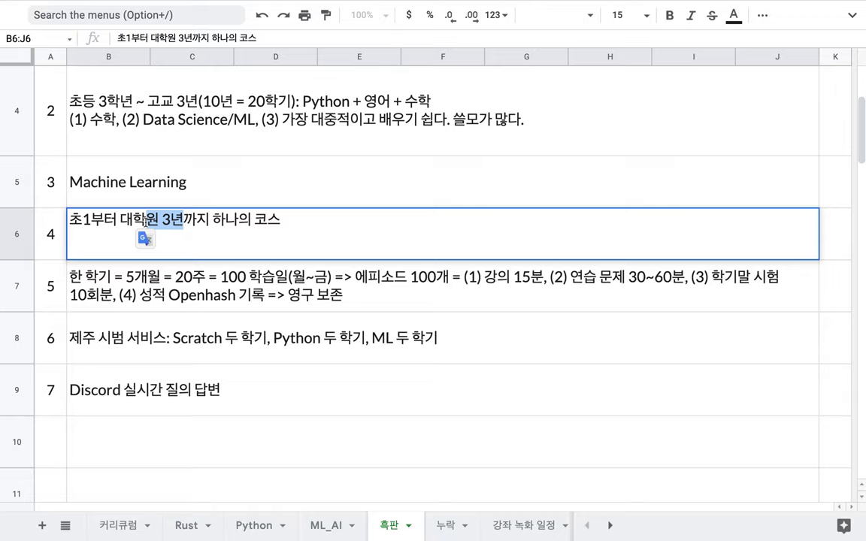
{"action": "left_click", "coordinate": [251, 333]}
{"action": "double_click", "coordinate": [251, 330]}
{"action": "left_click", "coordinate": [165, 326]}
{"action": "key", "text": "shift+Home"}
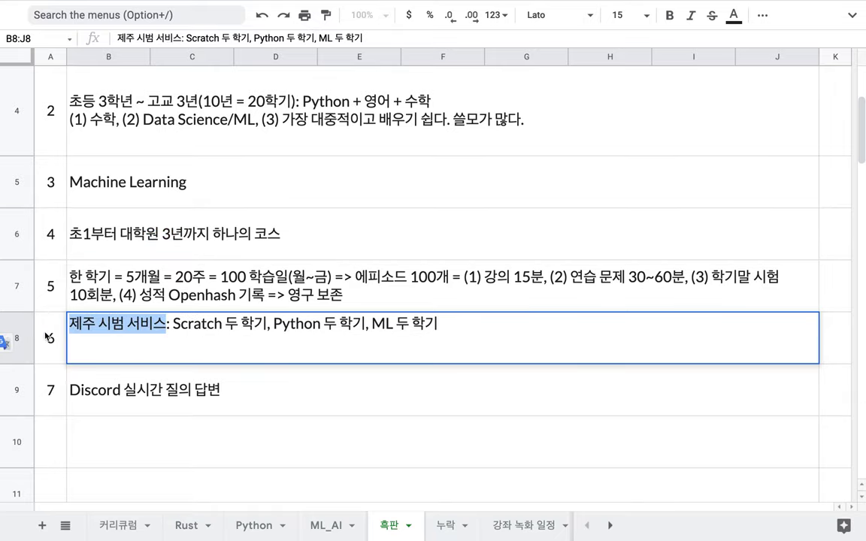
{"action": "left_click", "coordinate": [175, 325]}
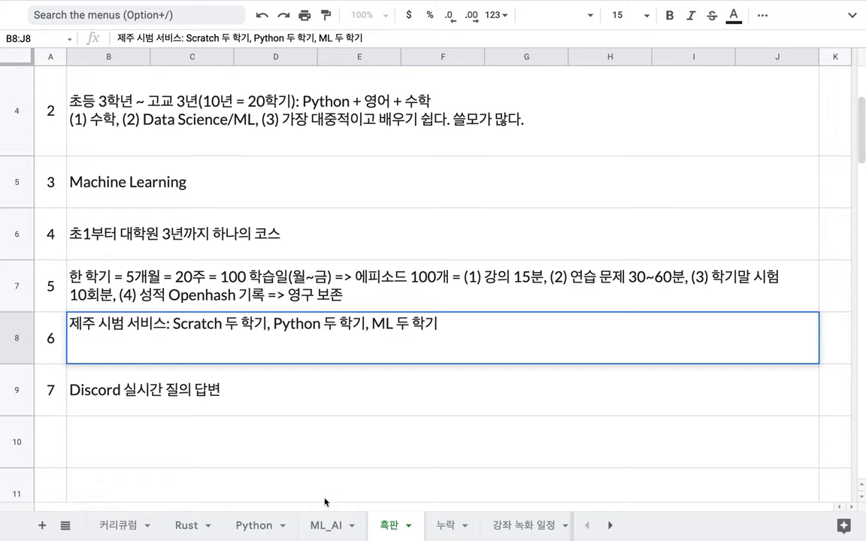
Examine the Python sheet's courses, highlighting the Scratch block C5:L6, and the first-year books in the ML_AI sheet
{"action": "left_click", "coordinate": [254, 525]}
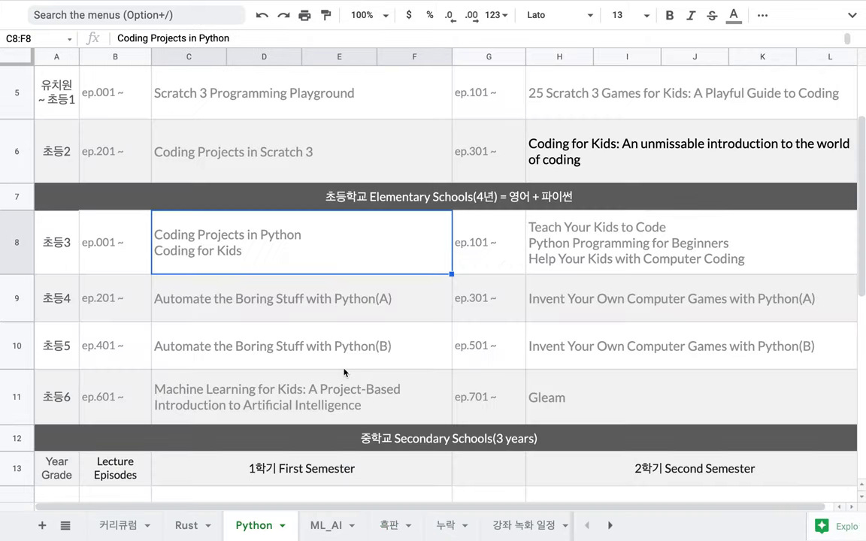
{"action": "scroll", "coordinate": [344, 371], "scroll_direction": "down", "scroll_amount": 6}
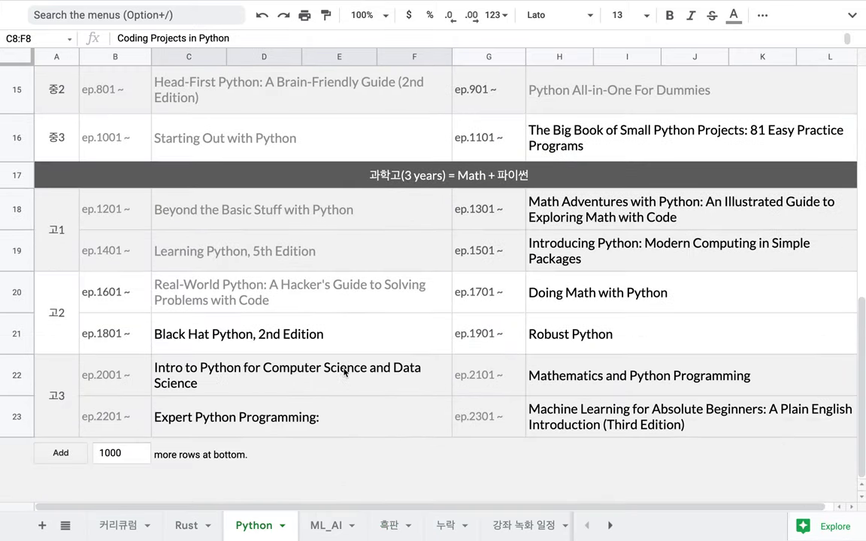
{"action": "scroll", "coordinate": [344, 371], "scroll_direction": "up", "scroll_amount": 9}
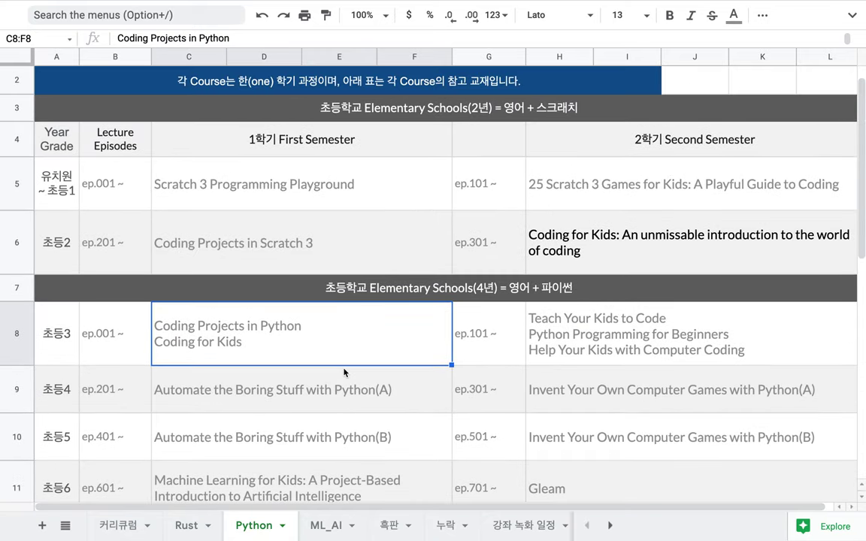
{"action": "left_click_drag", "start_coordinate": [209, 186], "coordinate": [536, 267]}
{"action": "left_click", "coordinate": [329, 526]}
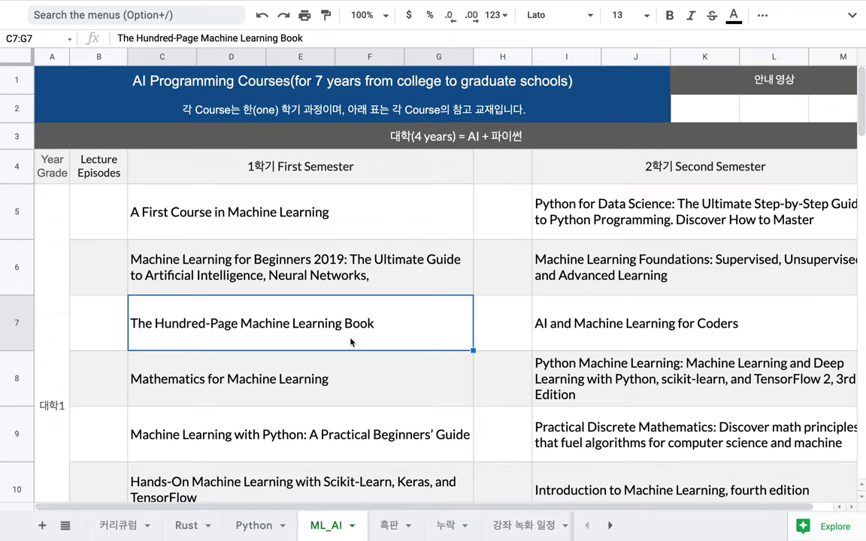
{"action": "scroll", "coordinate": [352, 325], "scroll_direction": "down", "scroll_amount": 3}
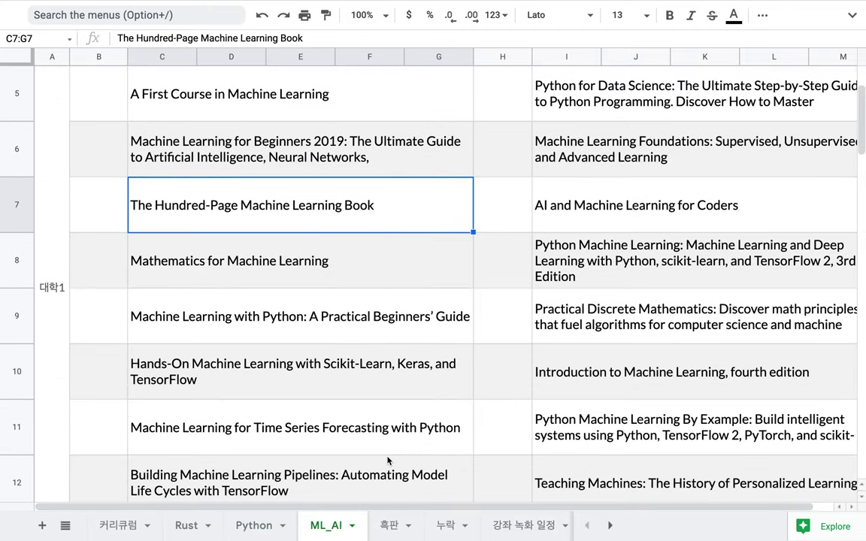
In the row 8 pilot-service note of the 흑판 sheet, insert "초등 1학년" after Scratch and "초등 3학년" before Python
{"action": "left_click", "coordinate": [388, 526]}
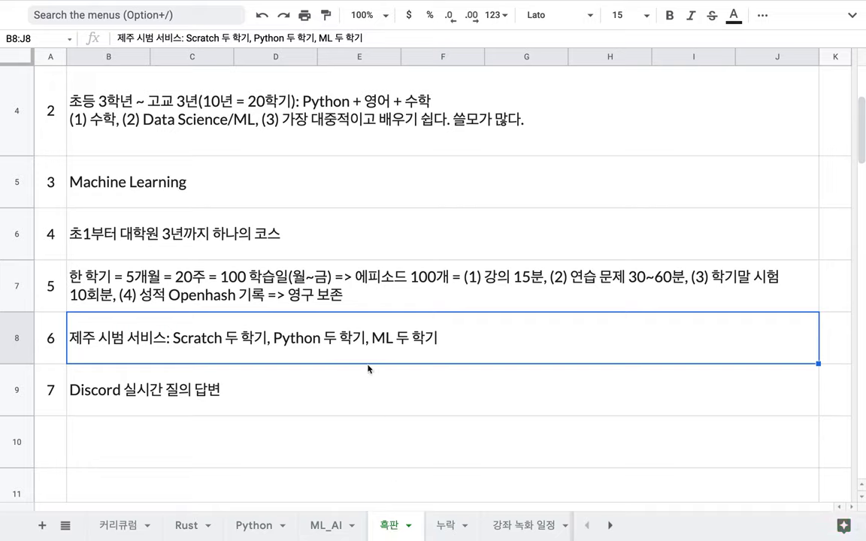
{"action": "double_click", "coordinate": [370, 337]}
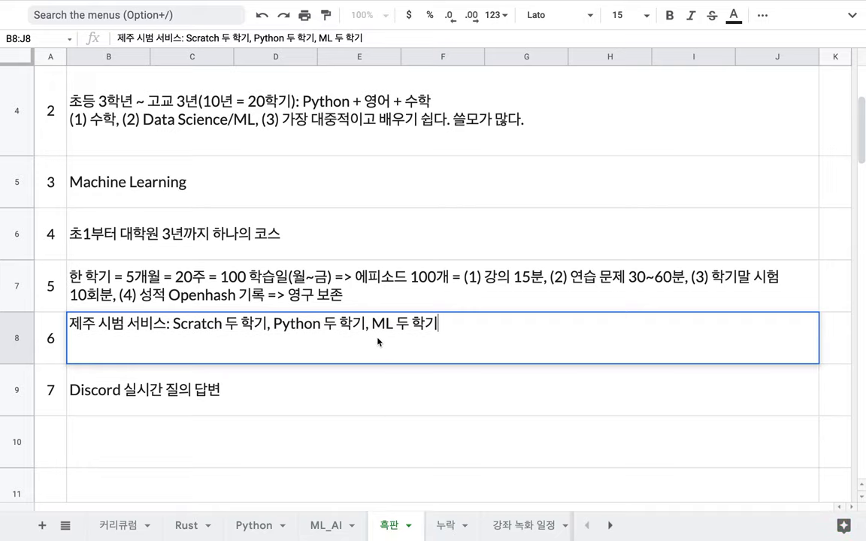
{"action": "mouse_move", "coordinate": [371, 324]}
{"action": "left_mouse_down"}
{"action": "mouse_move", "coordinate": [449, 345]}
{"action": "mouse_move", "coordinate": [273, 325]}
{"action": "mouse_move", "coordinate": [364, 325]}
{"action": "left_mouse_up"}
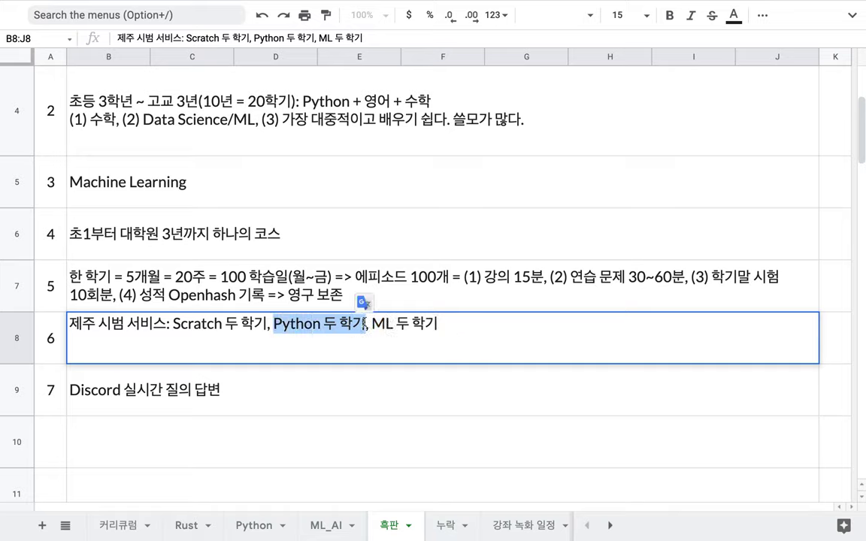
{"action": "left_click", "coordinate": [174, 324]}
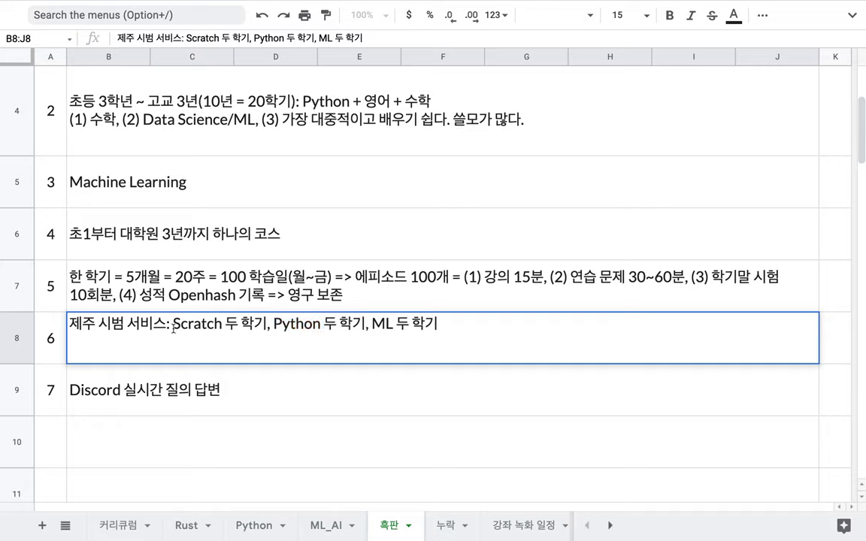
{"action": "left_click", "coordinate": [223, 325]}
{"action": "type", "text": "초등 1학년"}
{"action": "left_click", "coordinate": [337, 328]}
{"action": "type", "text": "초등 3학녀"}
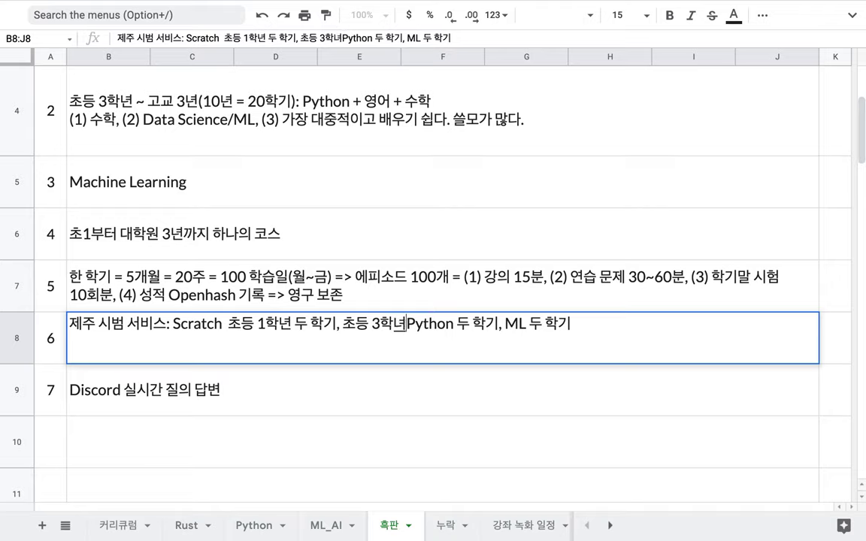
{"action": "type", "text": "ㄴ"}
Insert "대학 1학년" after ML in the row 8 pilot-service note and highlight parts of the note for review
{"action": "left_click", "coordinate": [530, 325]}
{"action": "type", "text": "대학 1"}
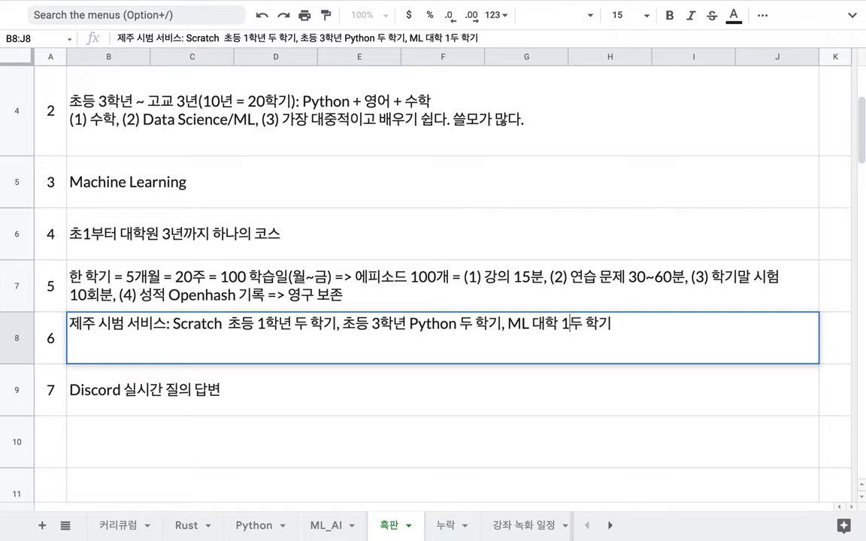
{"action": "type", "text": "학년"}
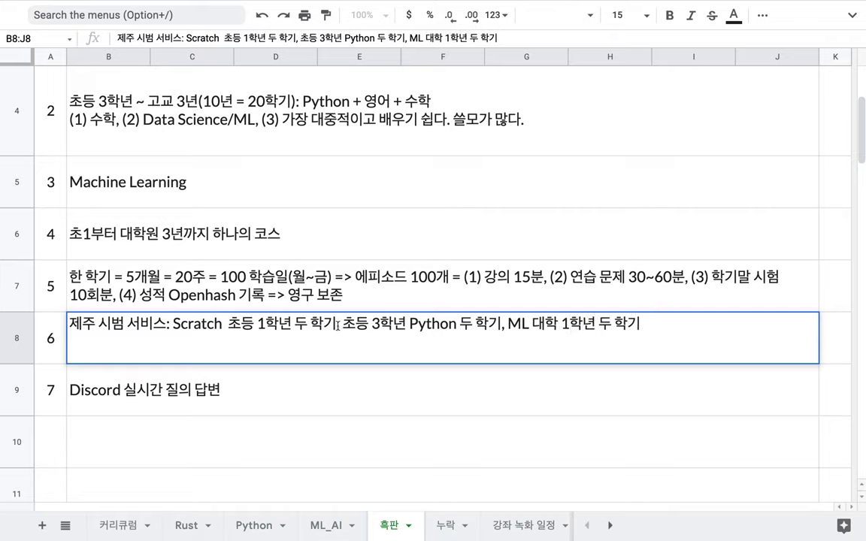
{"action": "left_click_drag", "start_coordinate": [241, 325], "coordinate": [670, 329]}
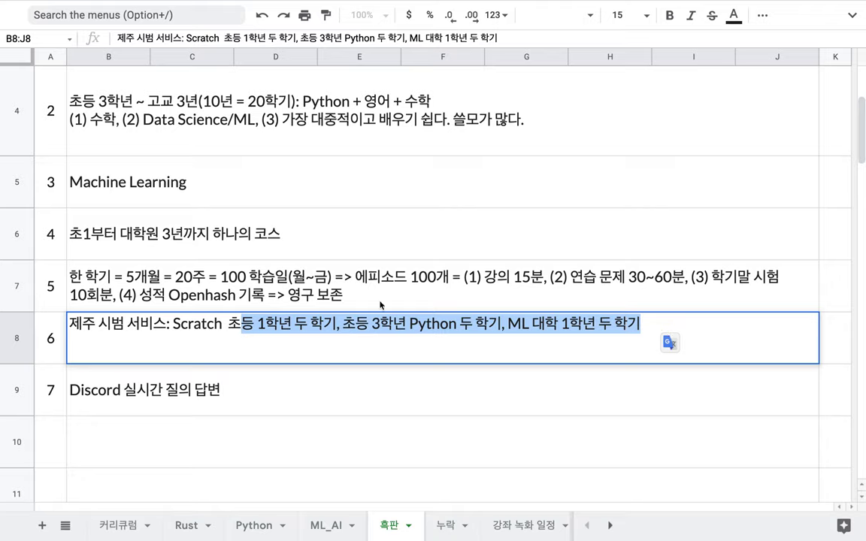
{"action": "left_click_drag", "start_coordinate": [218, 325], "coordinate": [98, 325]}
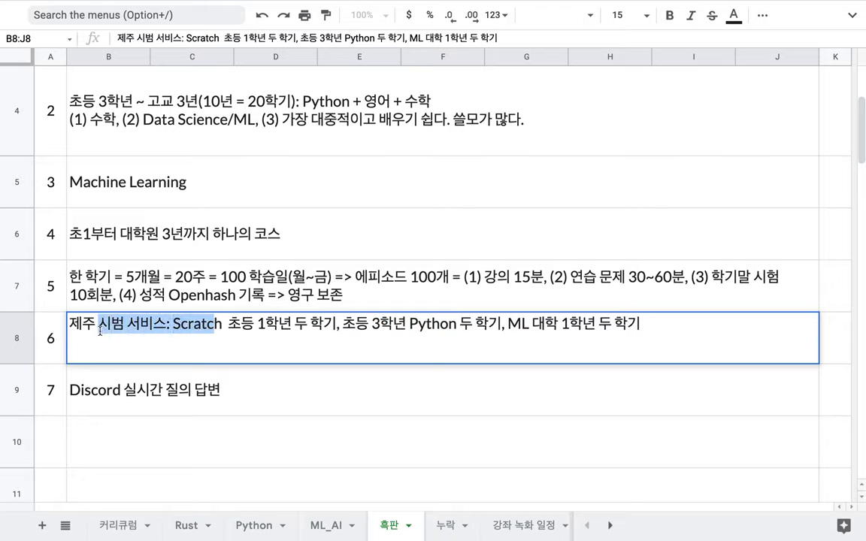
{"action": "left_click", "coordinate": [335, 329]}
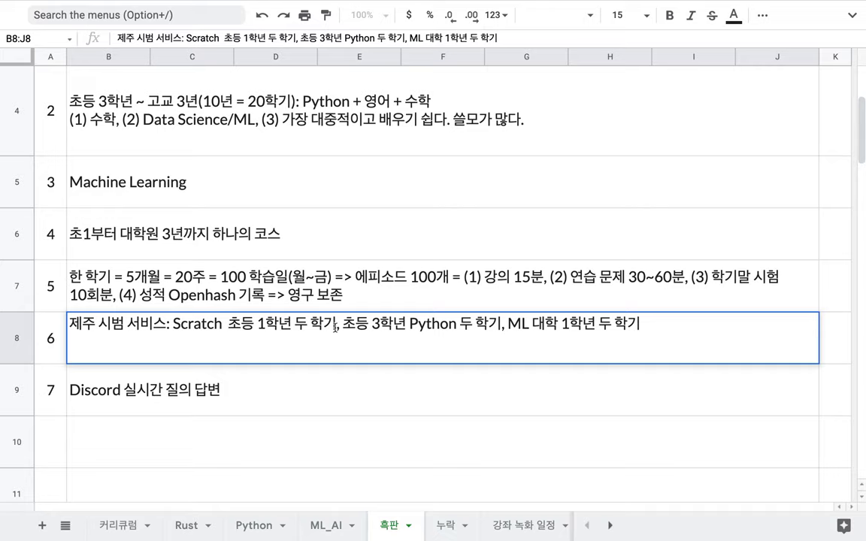
Examine the elementary school courses in the Python sheet, highlighting the grade 6 machine learning book and the C8:L11 block
{"action": "left_click", "coordinate": [248, 523]}
{"action": "scroll", "coordinate": [257, 421], "scroll_direction": "down", "scroll_amount": 1}
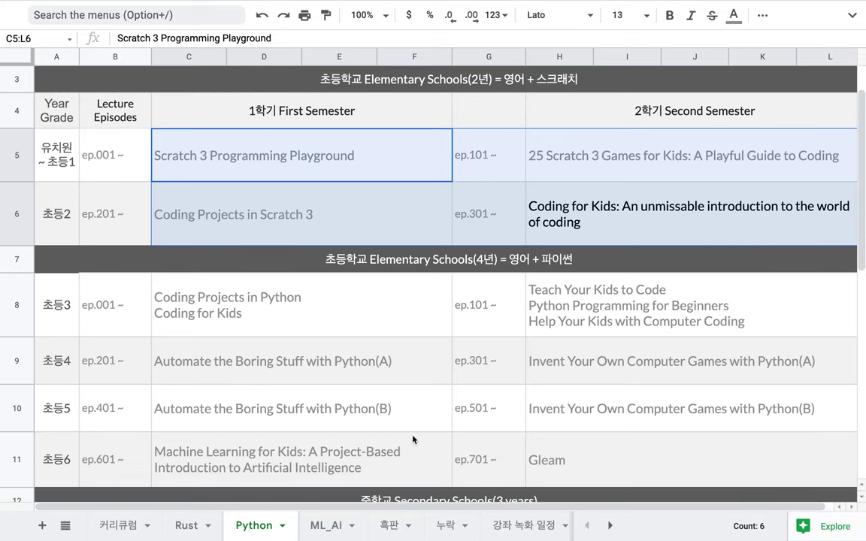
{"action": "left_click", "coordinate": [338, 468]}
{"action": "double_click", "coordinate": [334, 467]}
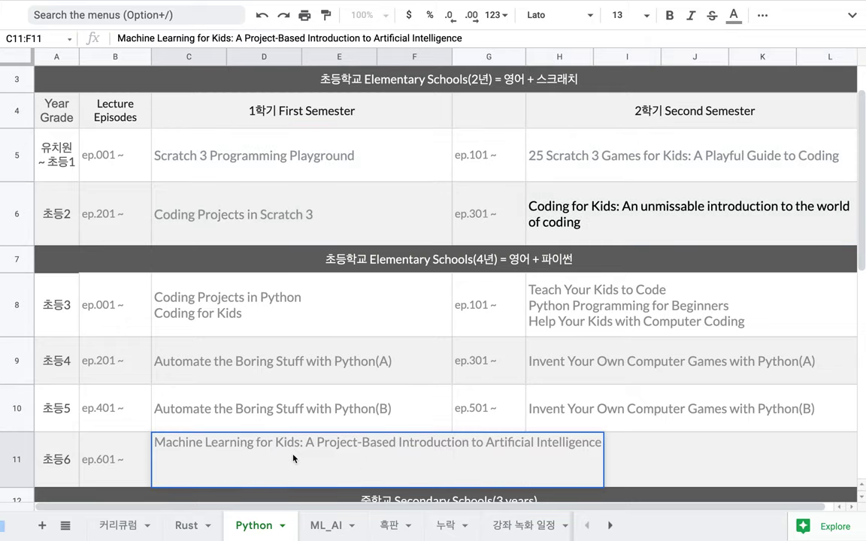
{"action": "key", "text": "super+a"}
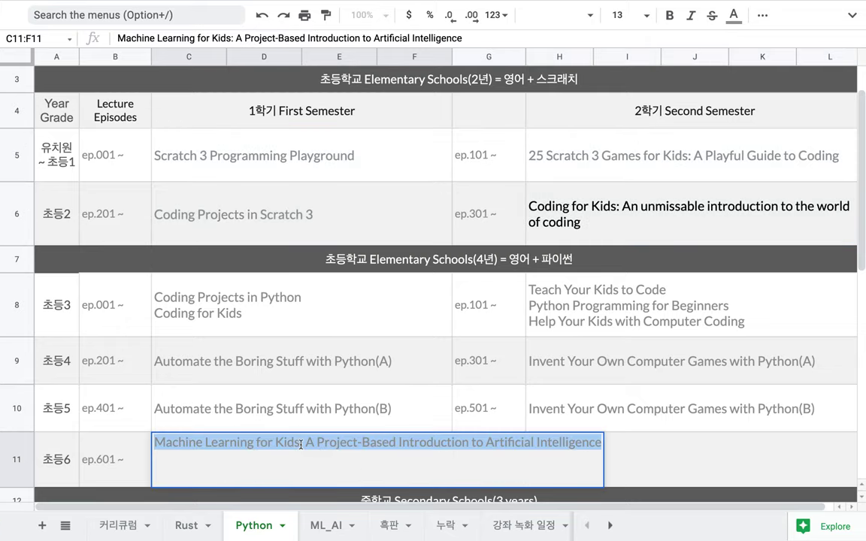
{"action": "triple_click", "coordinate": [320, 444]}
{"action": "left_click_drag", "start_coordinate": [157, 284], "coordinate": [569, 446]}
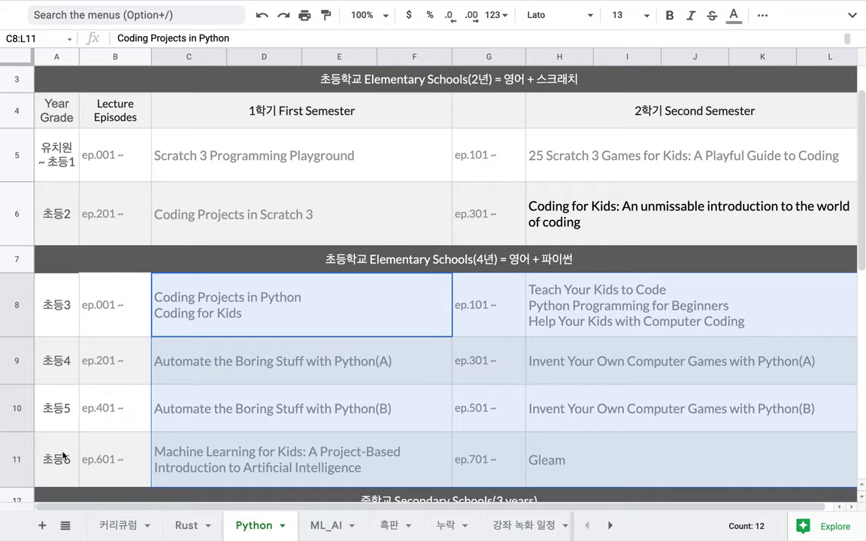
{"action": "left_click", "coordinate": [236, 322]}
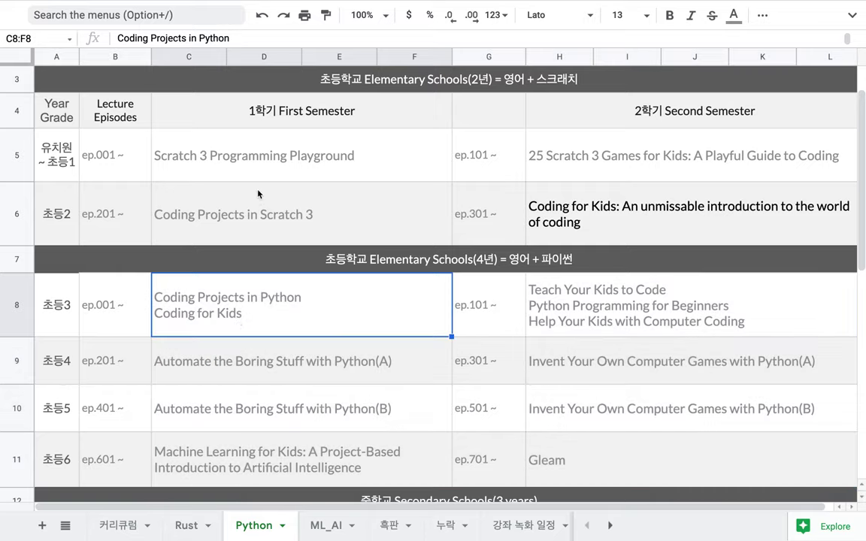
{"action": "left_click", "coordinate": [264, 161]}
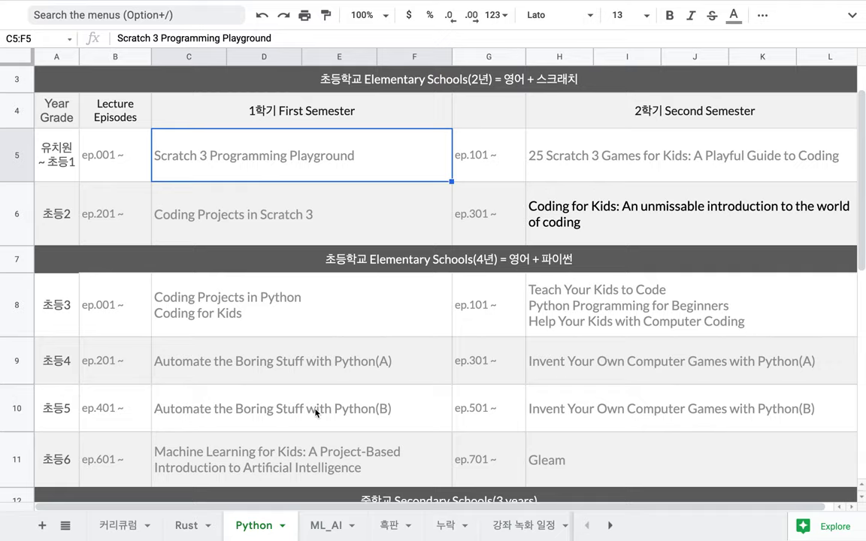
Add "각 학년 별, 과목 별" at the start of the Discord note in row 9 of the 흑판 sheet
{"action": "left_click", "coordinate": [388, 526]}
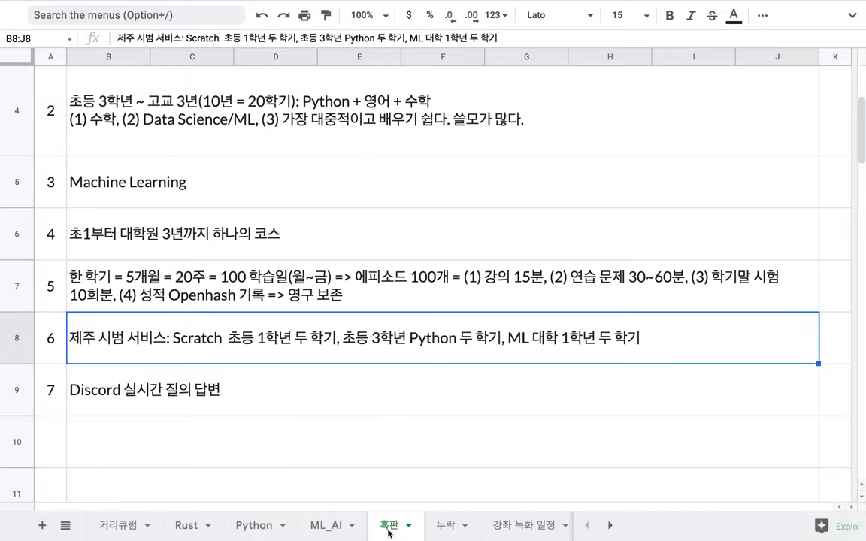
{"action": "left_click", "coordinate": [357, 387]}
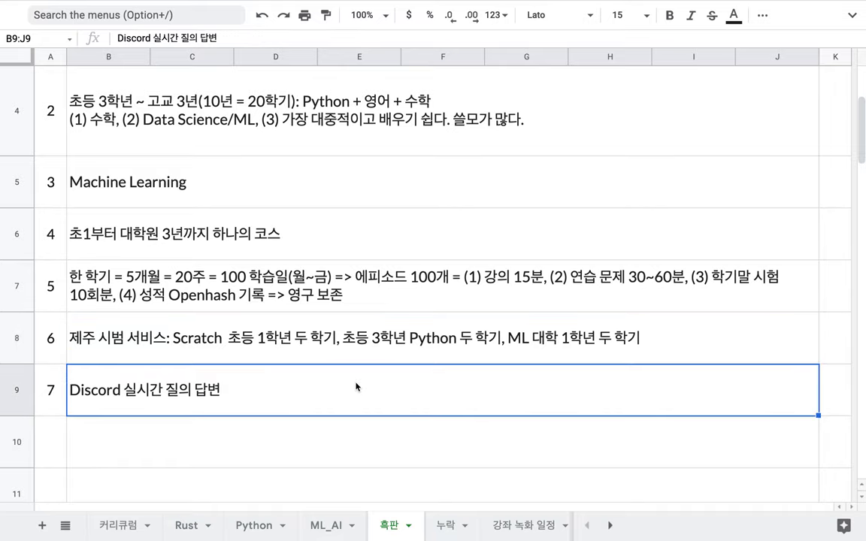
{"action": "double_click", "coordinate": [263, 394]}
{"action": "key", "text": "Home"}
{"action": "type", "text": "각 학년 멸"}
{"action": "key", "text": "BackSpace"}
{"action": "key", "text": "BackSpace"}
{"action": "key", "text": "BackSpace"}
{"action": "type", "text": "별, 고"}
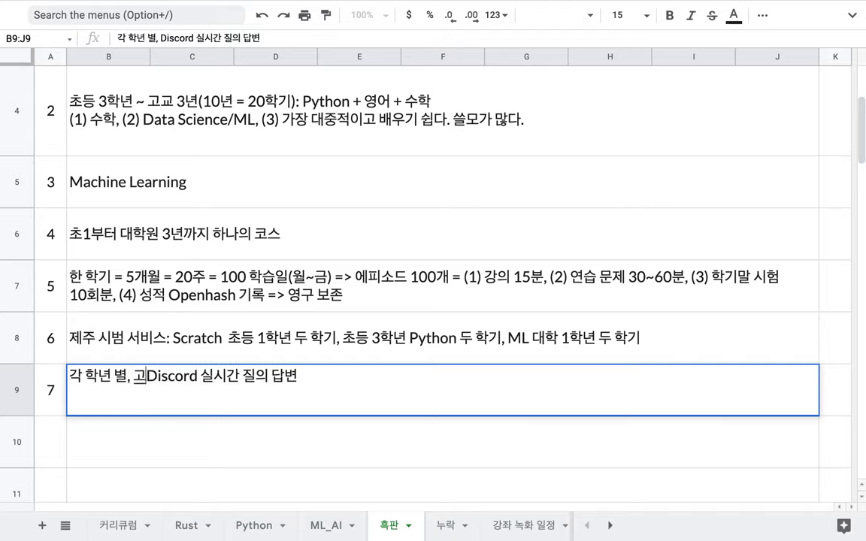
{"action": "type", "text": "목 별"}
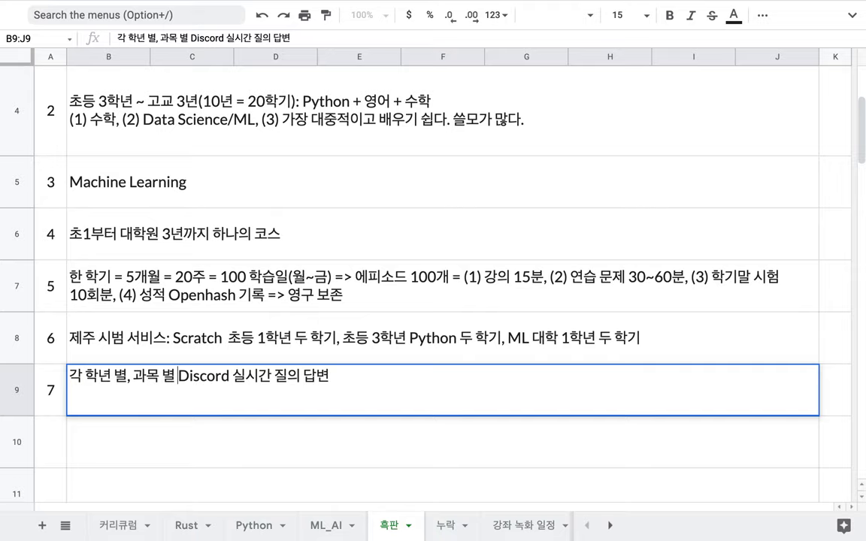
Append "Room => 관리자" to the end of the Discord note in row 9 and highlight part of the note for review
{"action": "left_click_drag", "start_coordinate": [246, 375], "coordinate": [336, 379]}
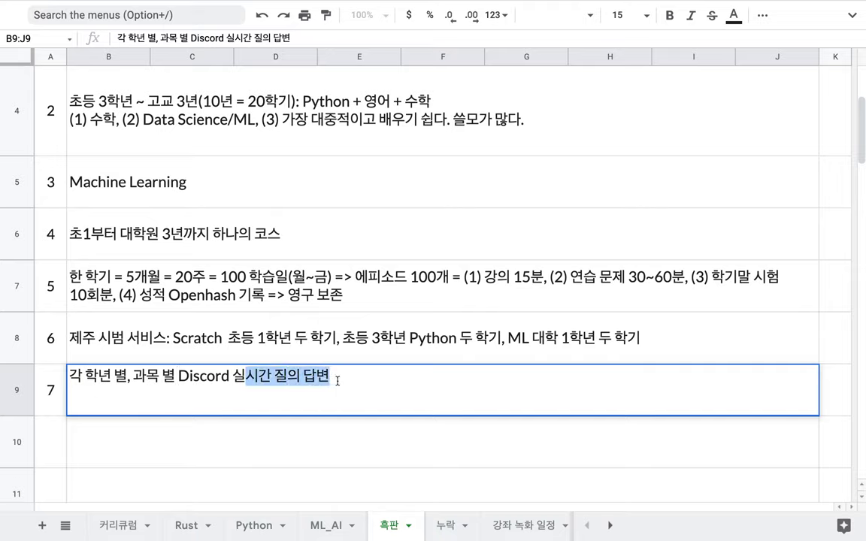
{"action": "left_click", "coordinate": [338, 380]}
{"action": "type", "text": "Ro"}
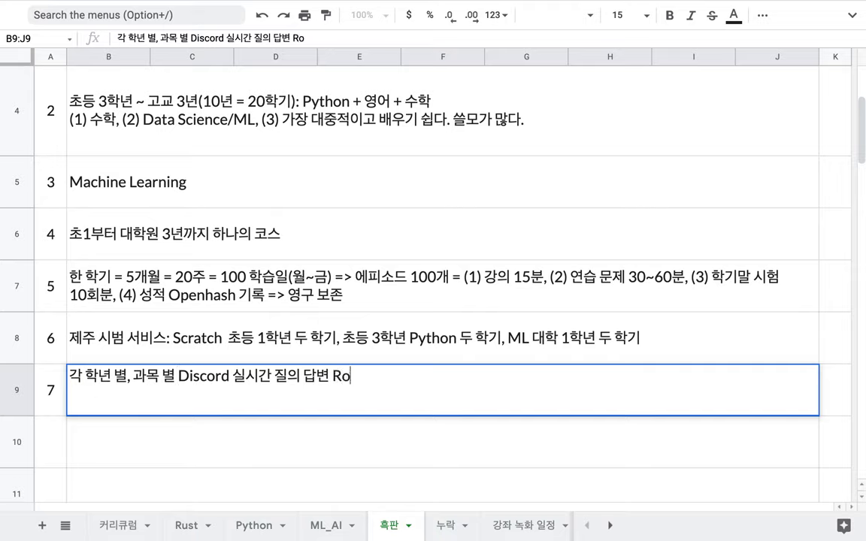
{"action": "type", "text": "om =>"}
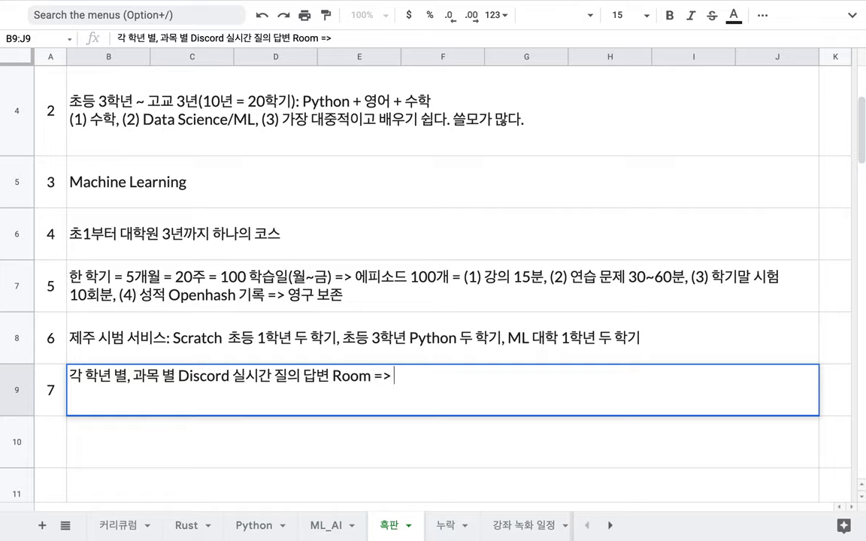
{"action": "type", "text": " 관리자"}
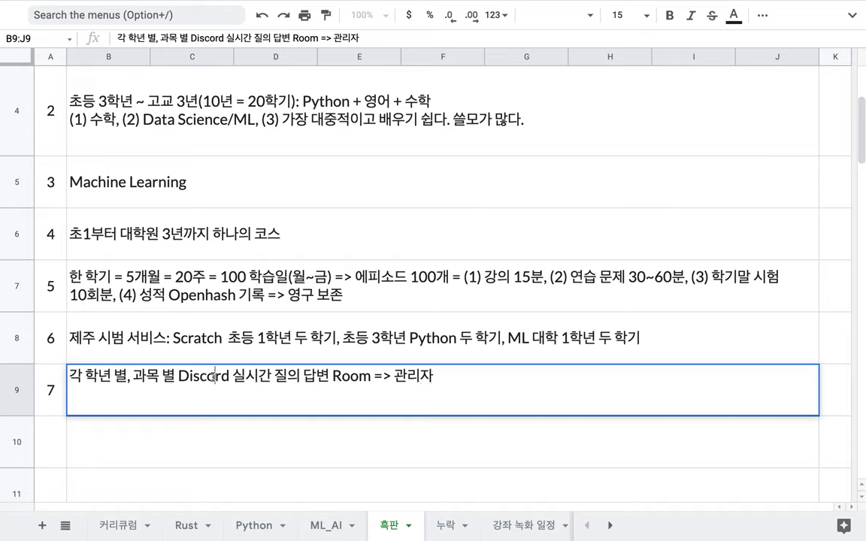
{"action": "left_click_drag", "start_coordinate": [259, 379], "coordinate": [216, 377]}
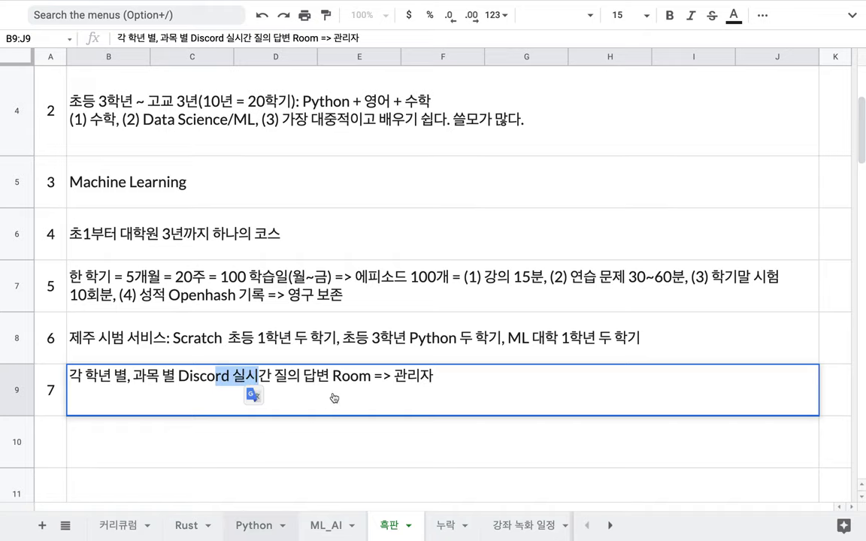
Examine the first-semester books for 초등3 through 중3 in the Python sheet, and highlight the 중1 row A14:L14
{"action": "left_click", "coordinate": [252, 526]}
{"action": "left_click", "coordinate": [235, 321]}
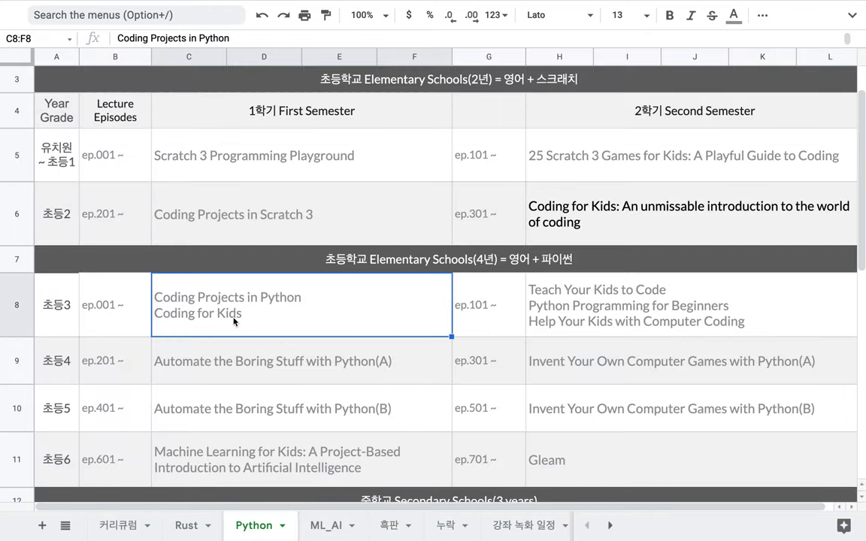
{"action": "left_click", "coordinate": [228, 369]}
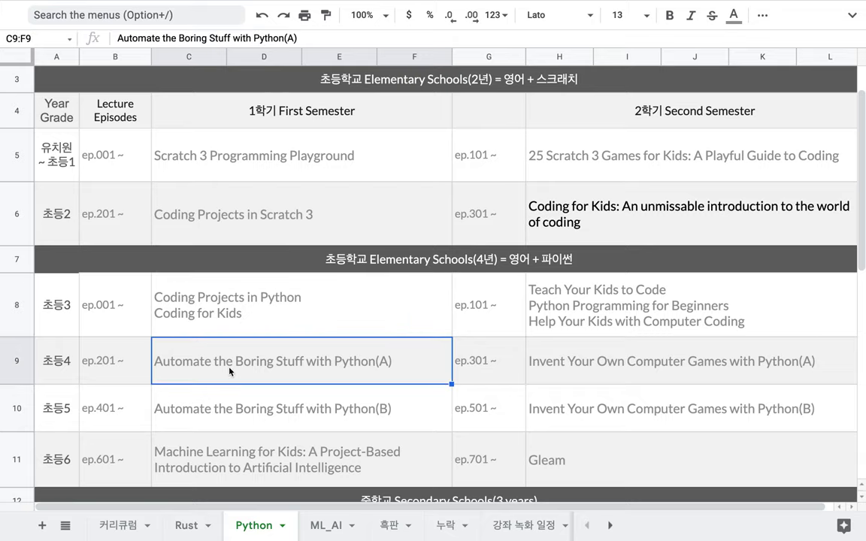
{"action": "left_click", "coordinate": [241, 414]}
{"action": "left_click", "coordinate": [241, 466]}
{"action": "scroll", "coordinate": [241, 467], "scroll_direction": "down", "scroll_amount": 5}
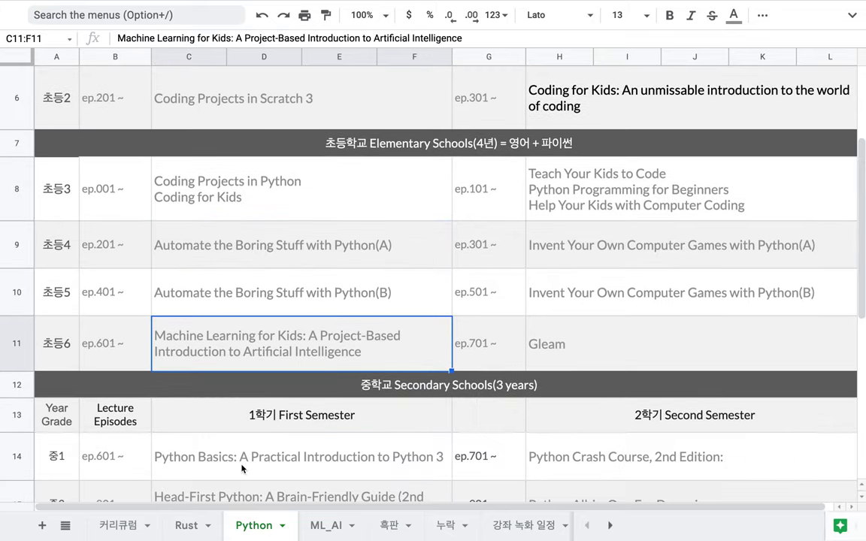
{"action": "scroll", "coordinate": [237, 451], "scroll_direction": "down", "scroll_amount": 3}
{"action": "left_click", "coordinate": [248, 248]}
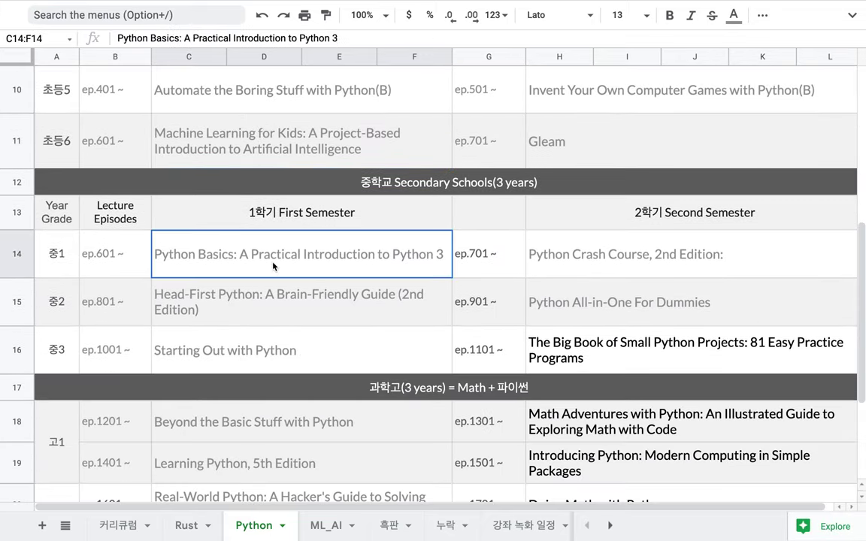
{"action": "left_click", "coordinate": [273, 297]}
{"action": "left_click", "coordinate": [265, 355]}
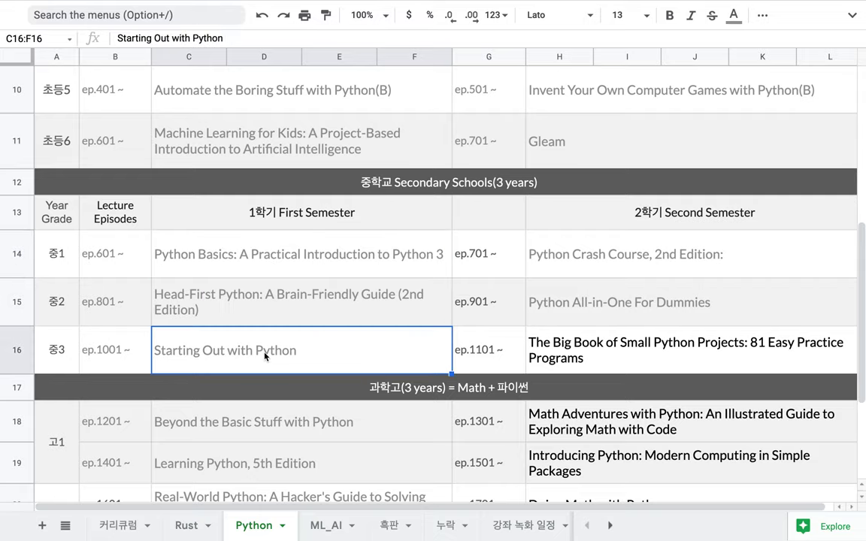
{"action": "left_click_drag", "start_coordinate": [250, 249], "coordinate": [546, 440]}
{"action": "left_click", "coordinate": [290, 271]}
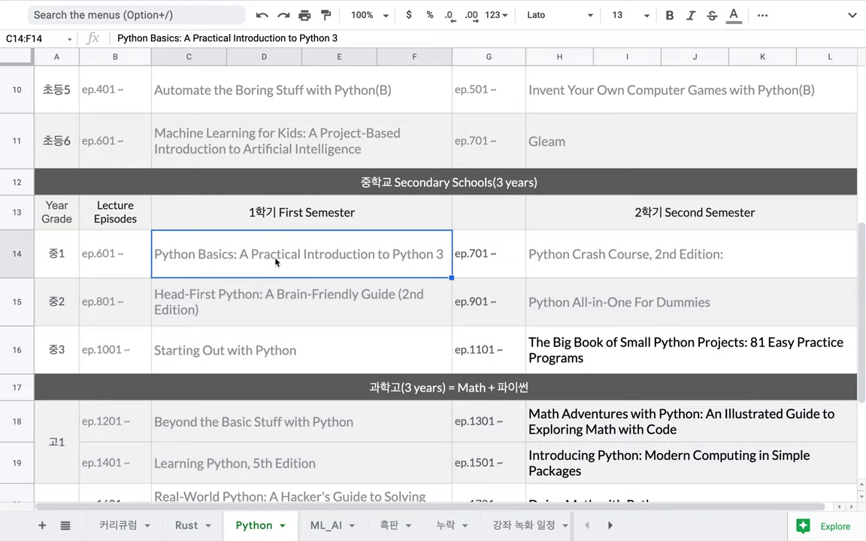
{"action": "left_click_drag", "start_coordinate": [77, 236], "coordinate": [553, 276]}
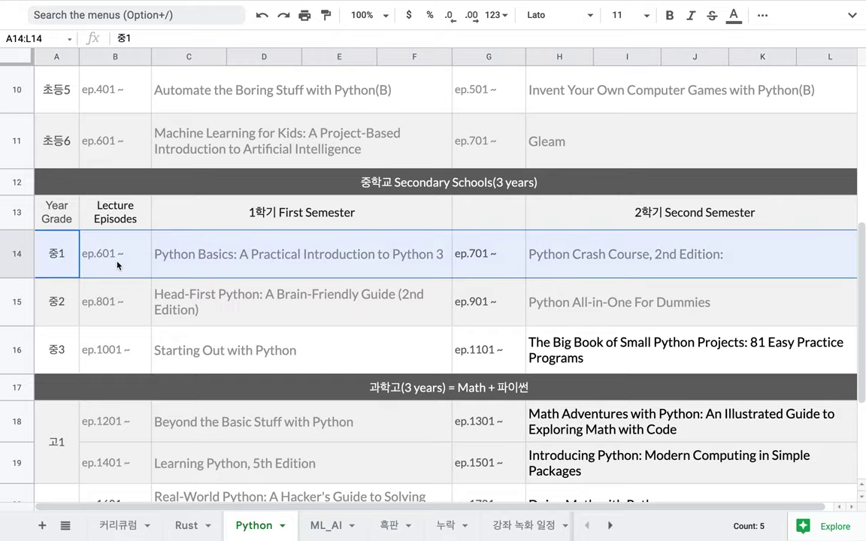
Compare the elementary course rows A5:L10 with the 중1 Python Basics course, selecting the first-semester books for 초등4 to 초등6
{"action": "scroll", "coordinate": [75, 260], "scroll_direction": "up", "scroll_amount": 3}
{"action": "scroll", "coordinate": [74, 260], "scroll_direction": "up", "scroll_amount": 5}
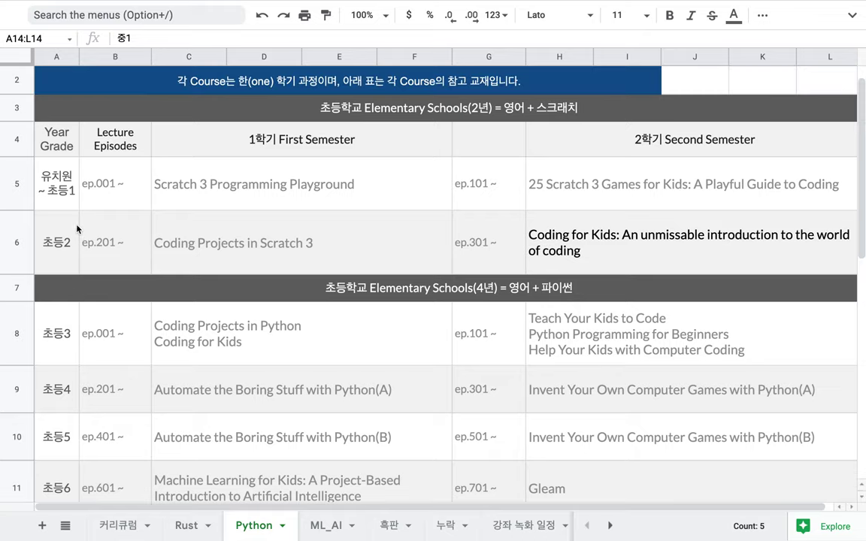
{"action": "left_click_drag", "start_coordinate": [63, 175], "coordinate": [232, 421]}
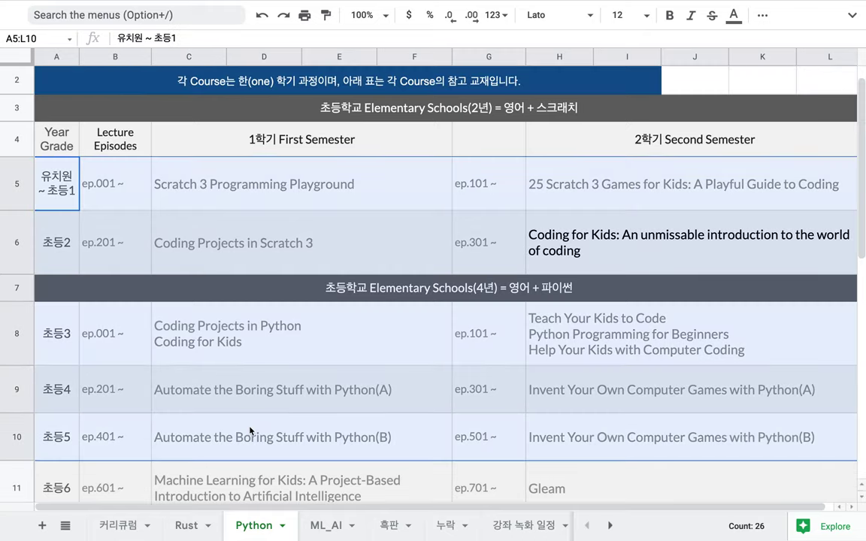
{"action": "scroll", "coordinate": [231, 421], "scroll_direction": "down", "scroll_amount": 4}
{"action": "scroll", "coordinate": [250, 430], "scroll_direction": "down", "scroll_amount": 1}
{"action": "left_click_drag", "start_coordinate": [66, 399], "coordinate": [209, 415]}
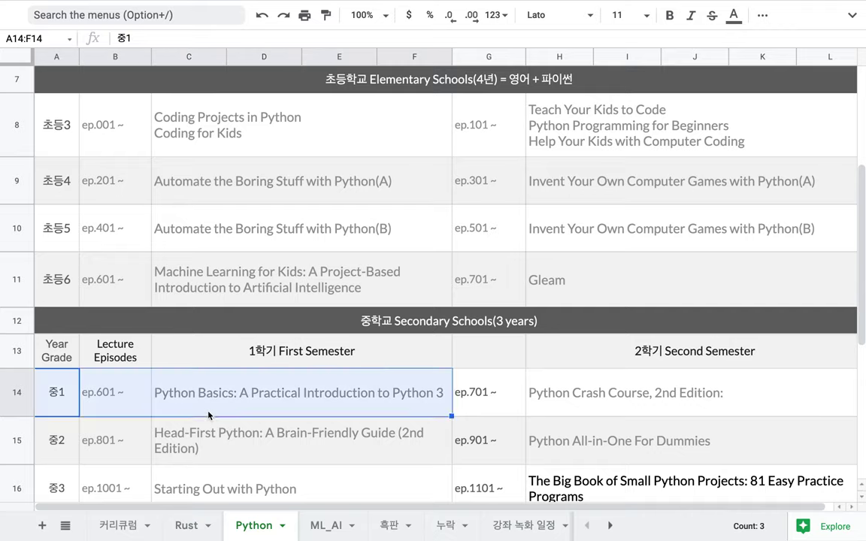
{"action": "left_click", "coordinate": [268, 402]}
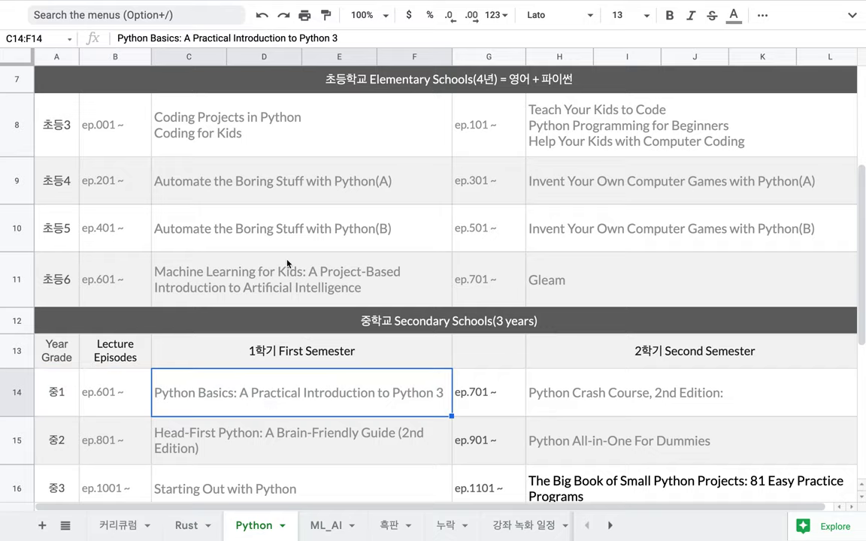
{"action": "left_click", "coordinate": [306, 227]}
{"action": "left_click", "coordinate": [307, 275]}
{"action": "left_click", "coordinate": [316, 193]}
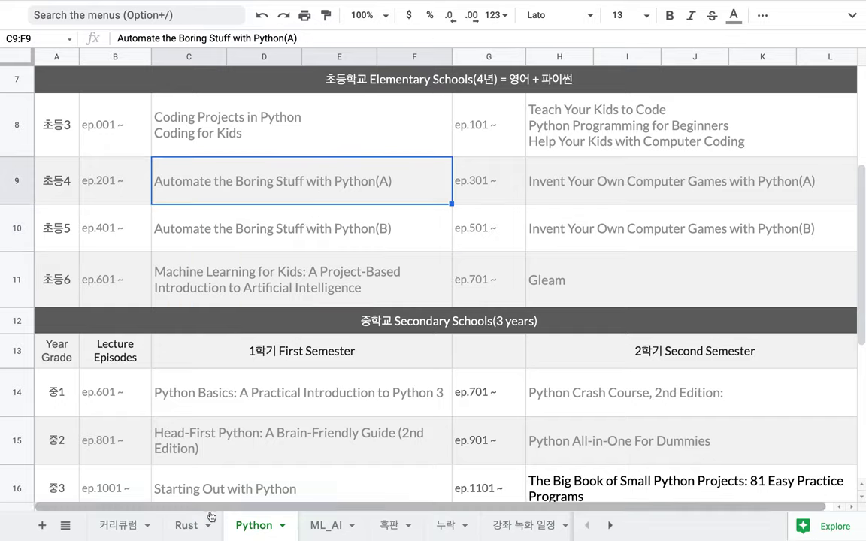
Return to the 흑판 sheet and highlight "Discord 실시간 질의 답변" in the row 9 note
{"action": "left_click", "coordinate": [386, 525]}
{"action": "double_click", "coordinate": [175, 384]}
{"action": "left_click_drag", "start_coordinate": [178, 376], "coordinate": [331, 381]}
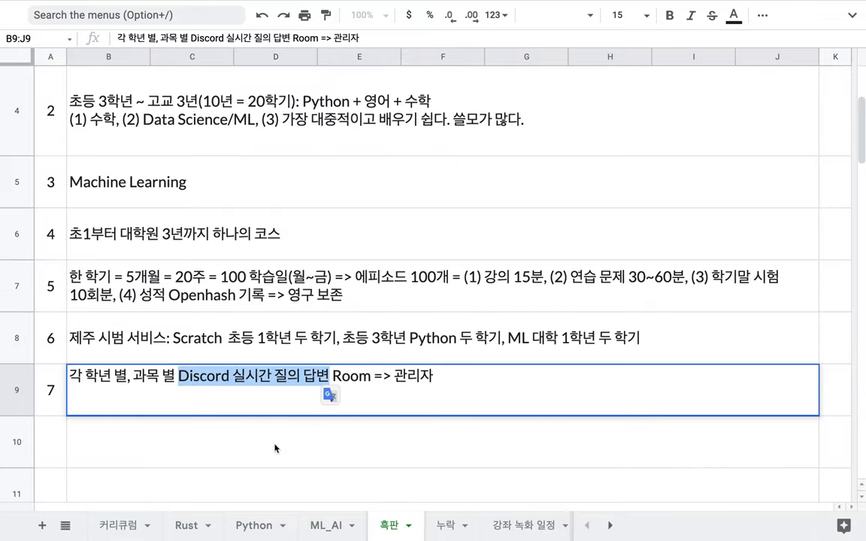
Add item 8 in row 10 of the 흑판 sheet with the note "방과 후 수업 혹은 온라인 원격 수업 상정"
{"action": "left_click", "coordinate": [48, 447]}
{"action": "type", "text": "8"}
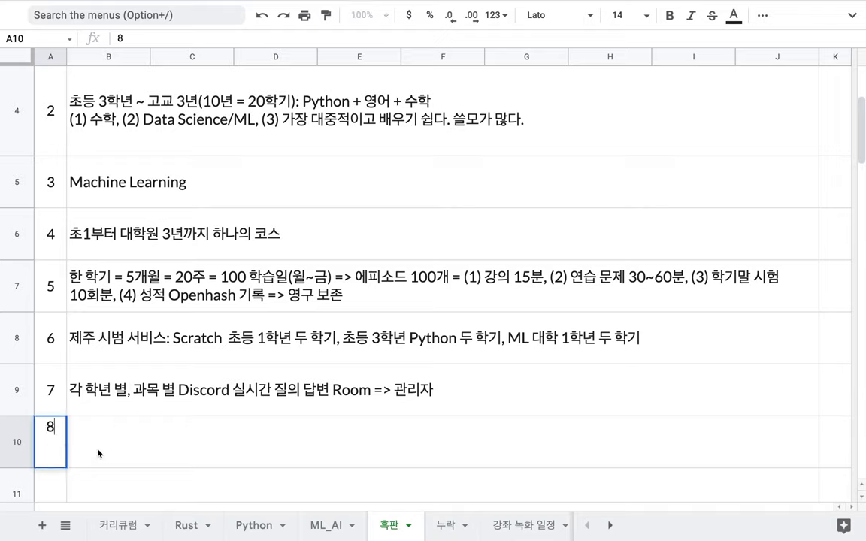
{"action": "left_click", "coordinate": [115, 456]}
{"action": "type", "text": "방"}
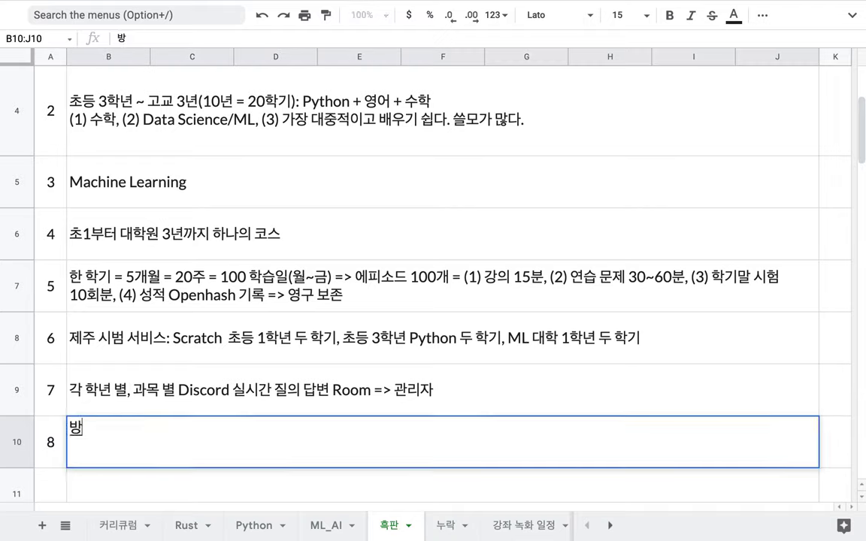
{"action": "type", "text": "과 후 수업"}
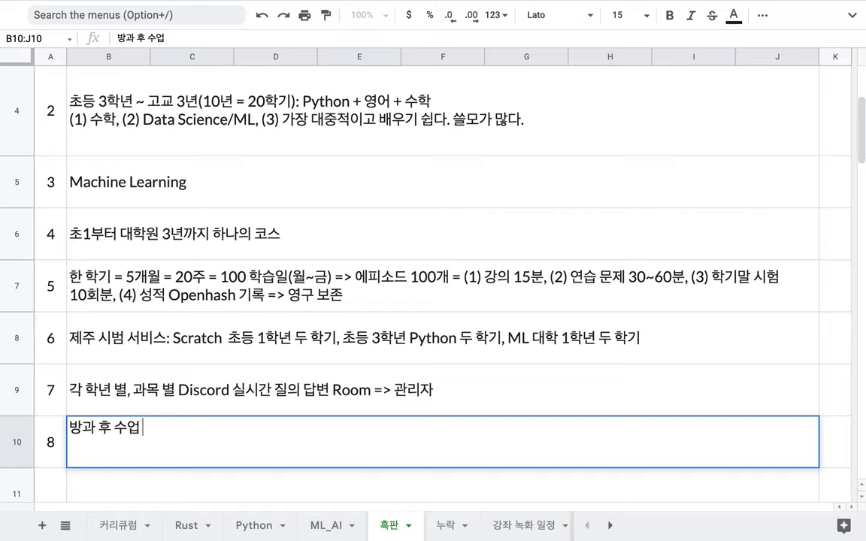
{"action": "type", "text": " 혹은 ㅇ온라인 원격"}
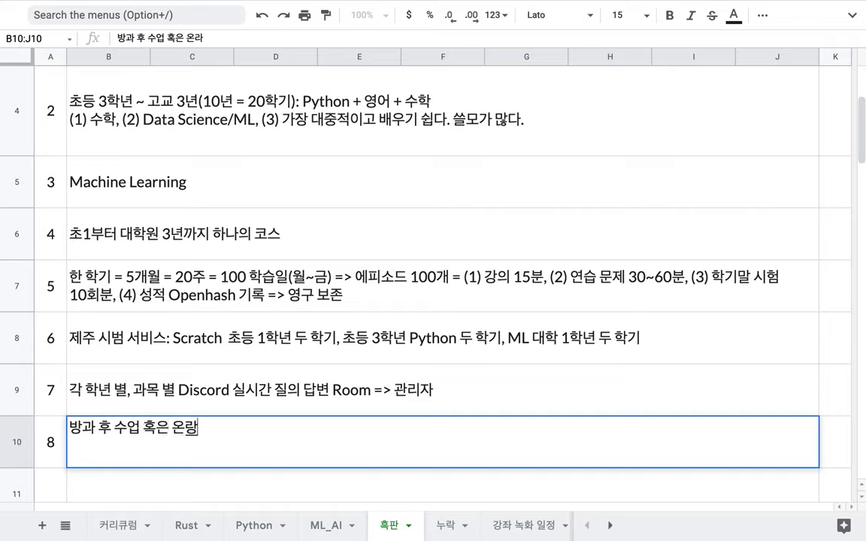
{"action": "type", "text": " 수업 상정"}
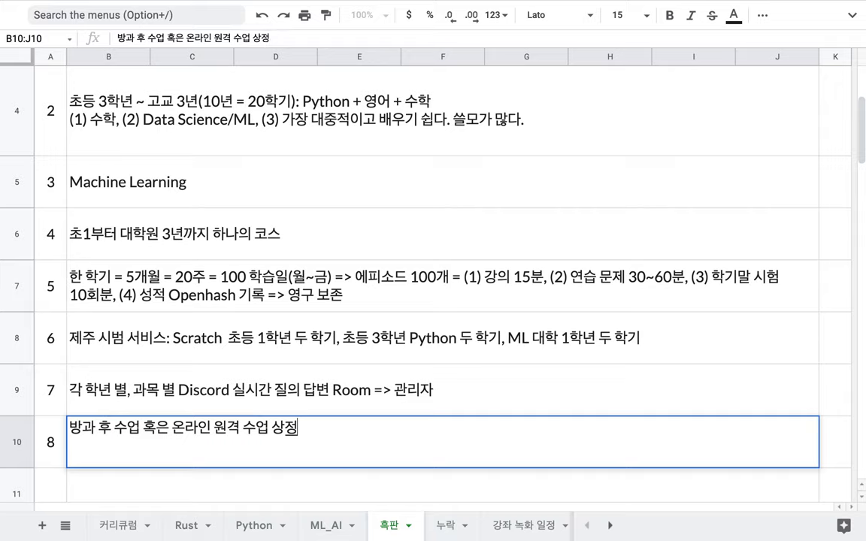
{"action": "key", "text": "Up"}
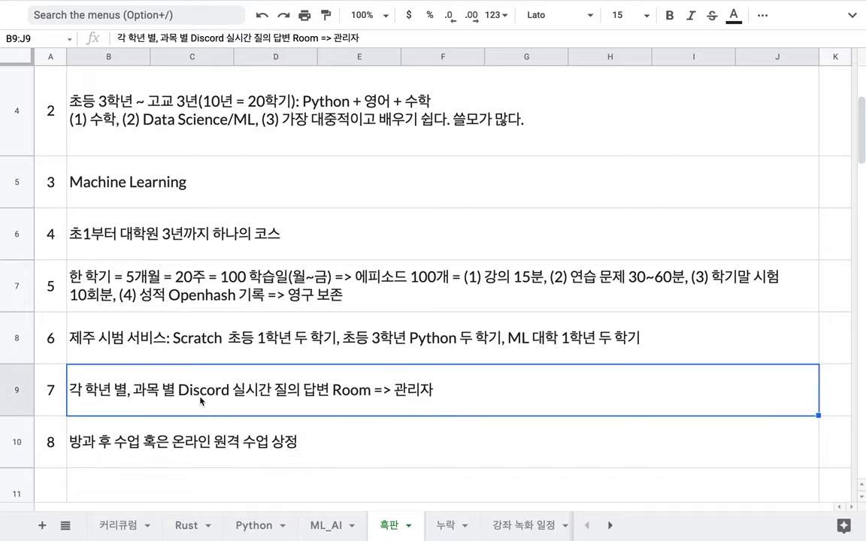
{"action": "key", "text": "Down"}
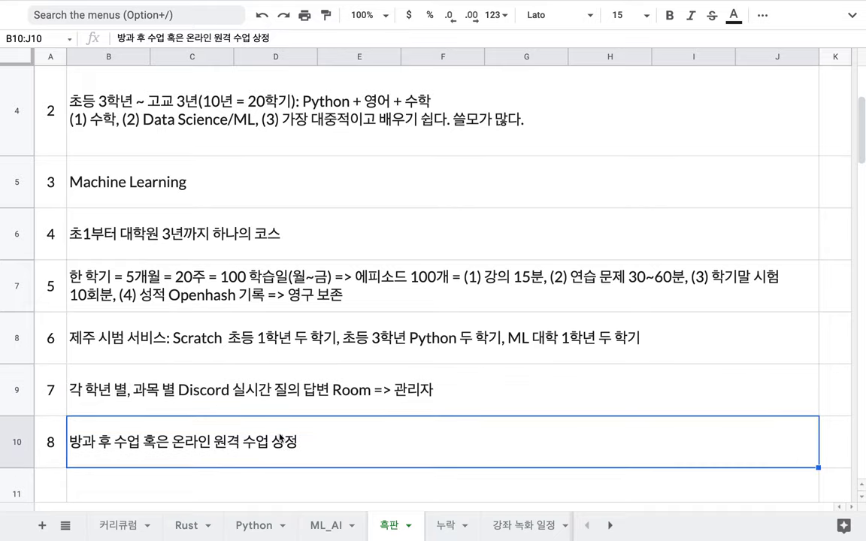
Append "= 제주도 초중고 8만 명 => Chatting" to the row 10 note on after-school and online classes
{"action": "double_click", "coordinate": [322, 439]}
{"action": "type", "text": "="}
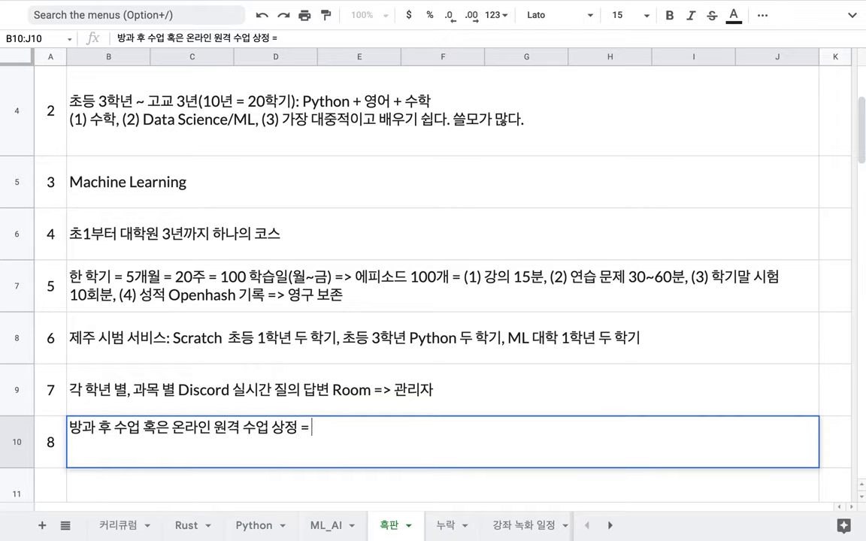
{"action": "type", "text": " 젷주도 초중고 9"}
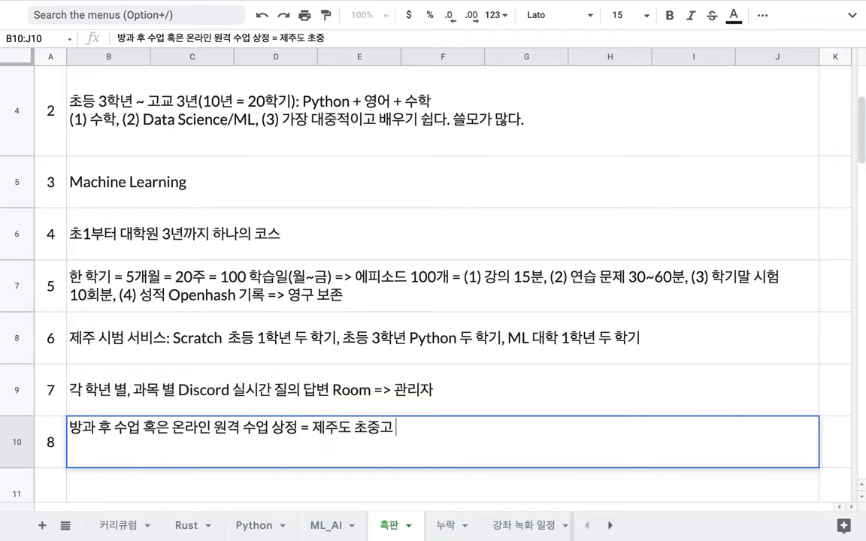
{"action": "key", "text": "BackSpace"}
{"action": "type", "text": "8만"}
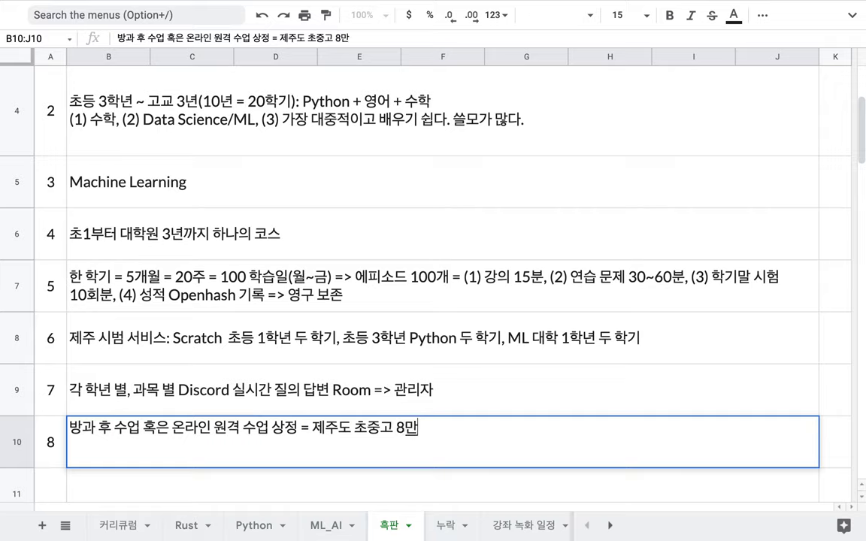
{"action": "type", "text": " ㅁ명 => Chatting"}
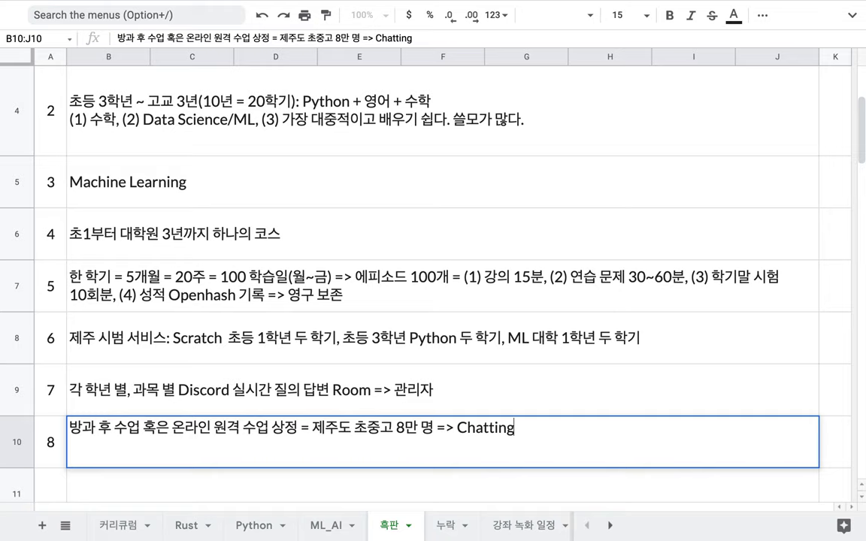
{"action": "left_click", "coordinate": [411, 381]}
Review the opening notes of the 흑판 sheet, highlighting the first-grade wording at the start of the row 3 Scratch note
{"action": "scroll", "coordinate": [410, 381], "scroll_direction": "up", "scroll_amount": 3}
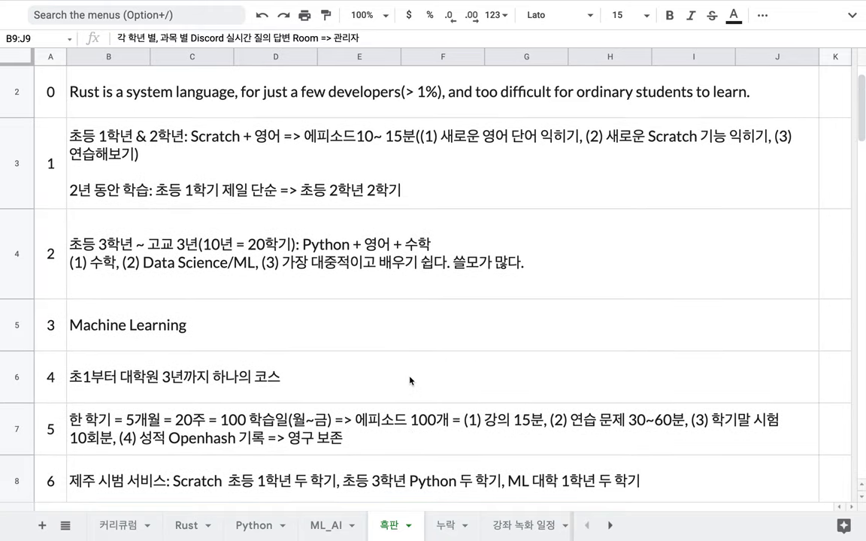
{"action": "scroll", "coordinate": [411, 381], "scroll_direction": "up", "scroll_amount": 1}
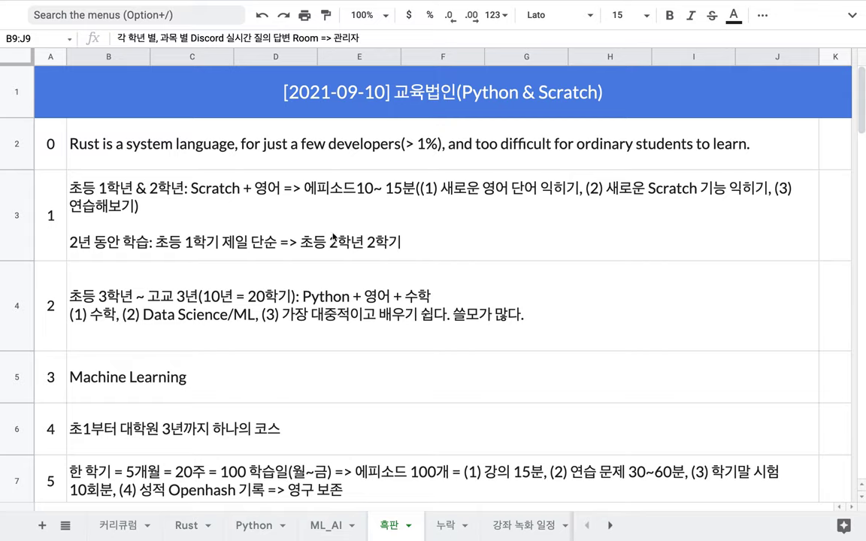
{"action": "left_click", "coordinate": [289, 207]}
{"action": "double_click", "coordinate": [190, 183]}
{"action": "left_click_drag", "start_coordinate": [135, 183], "coordinate": [78, 183]}
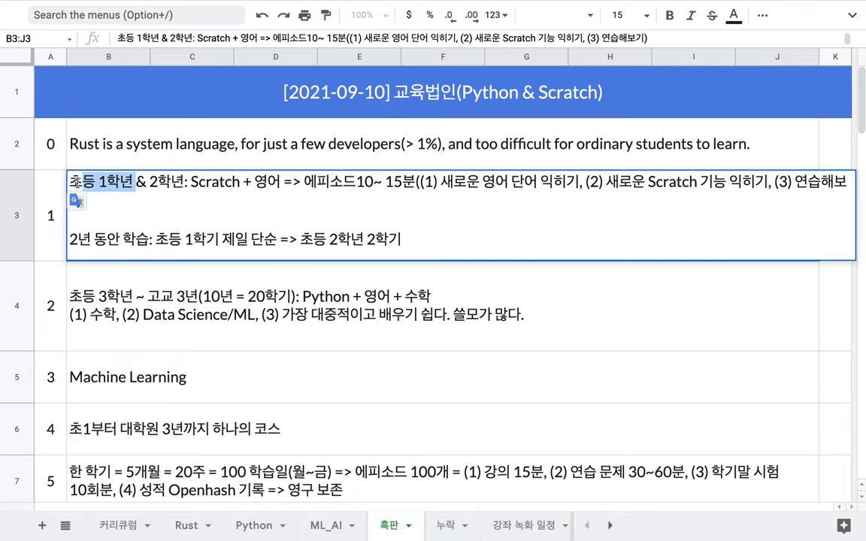
{"action": "left_click", "coordinate": [153, 358]}
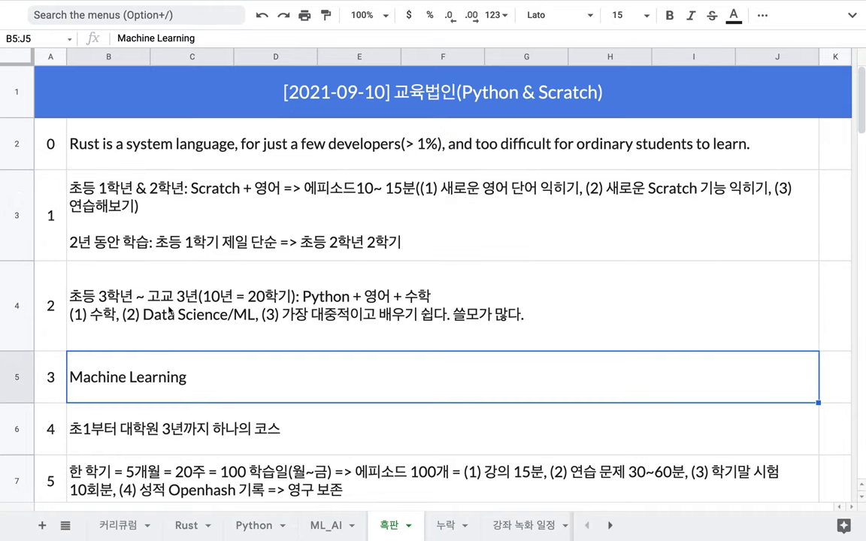
In the Python sheet, select the first-semester books for 초등3 and 유치원 ~ 초등1 together, C8:F8 and C5:F5
{"action": "left_click", "coordinate": [253, 527]}
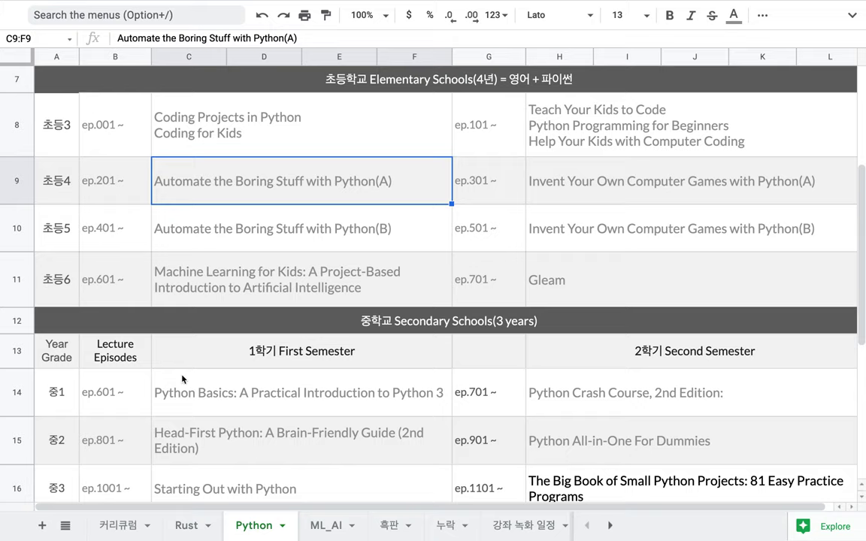
{"action": "left_click", "coordinate": [225, 153]}
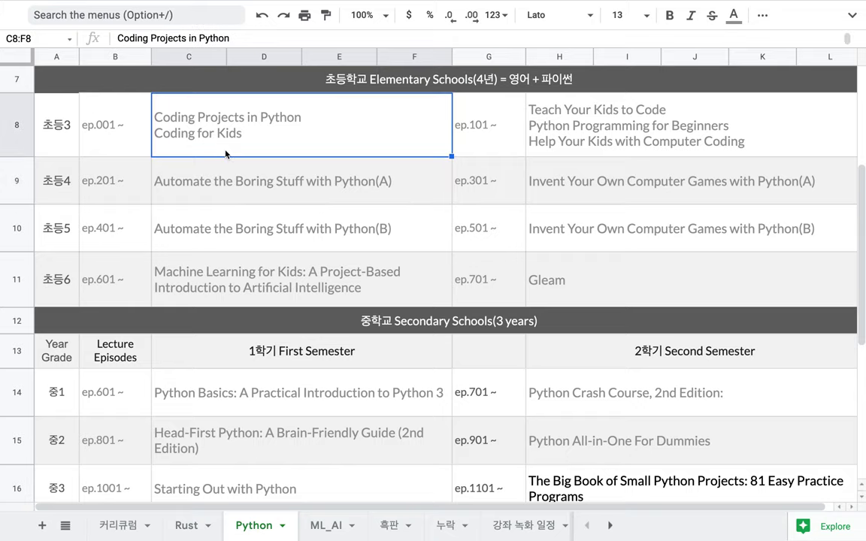
{"action": "scroll", "coordinate": [226, 153], "scroll_direction": "up", "scroll_amount": 3}
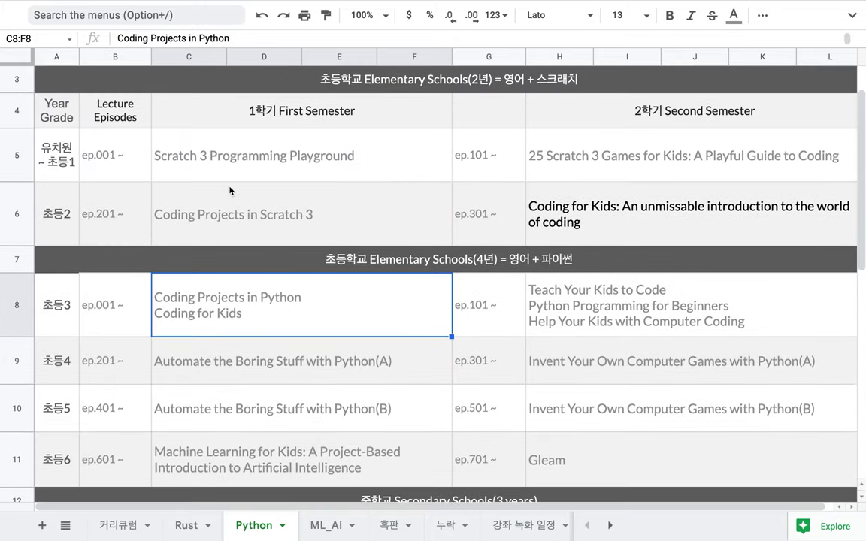
{"action": "left_click", "coordinate": [239, 161], "text": "super"}
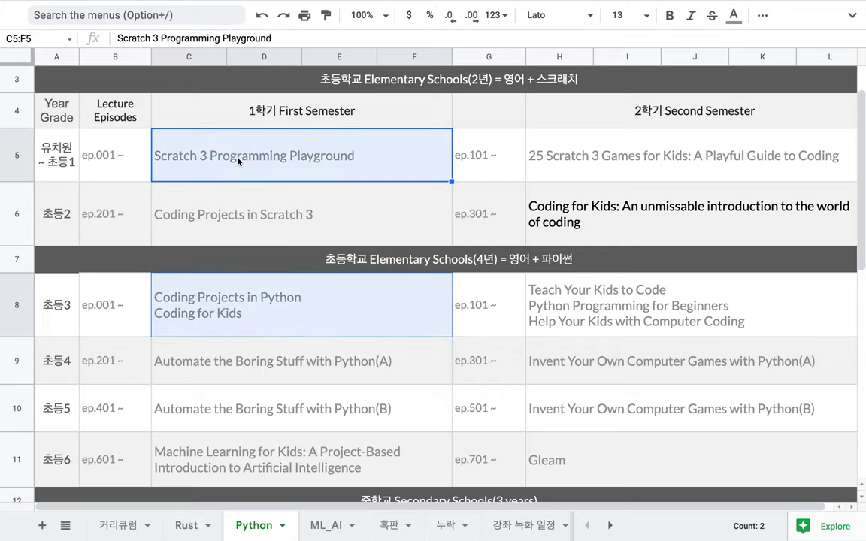